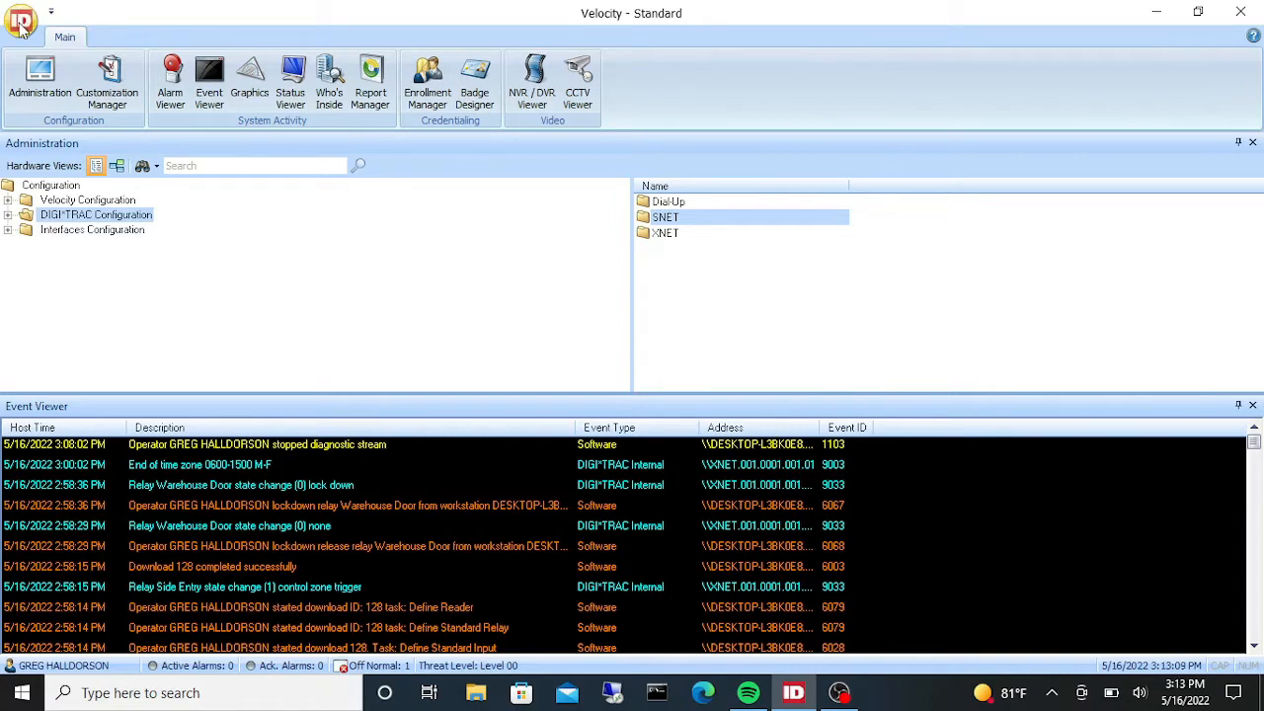
- Open the DIGI*TRAC Diagnostic Window from the diagnostics and reporting tools
click(22, 27)
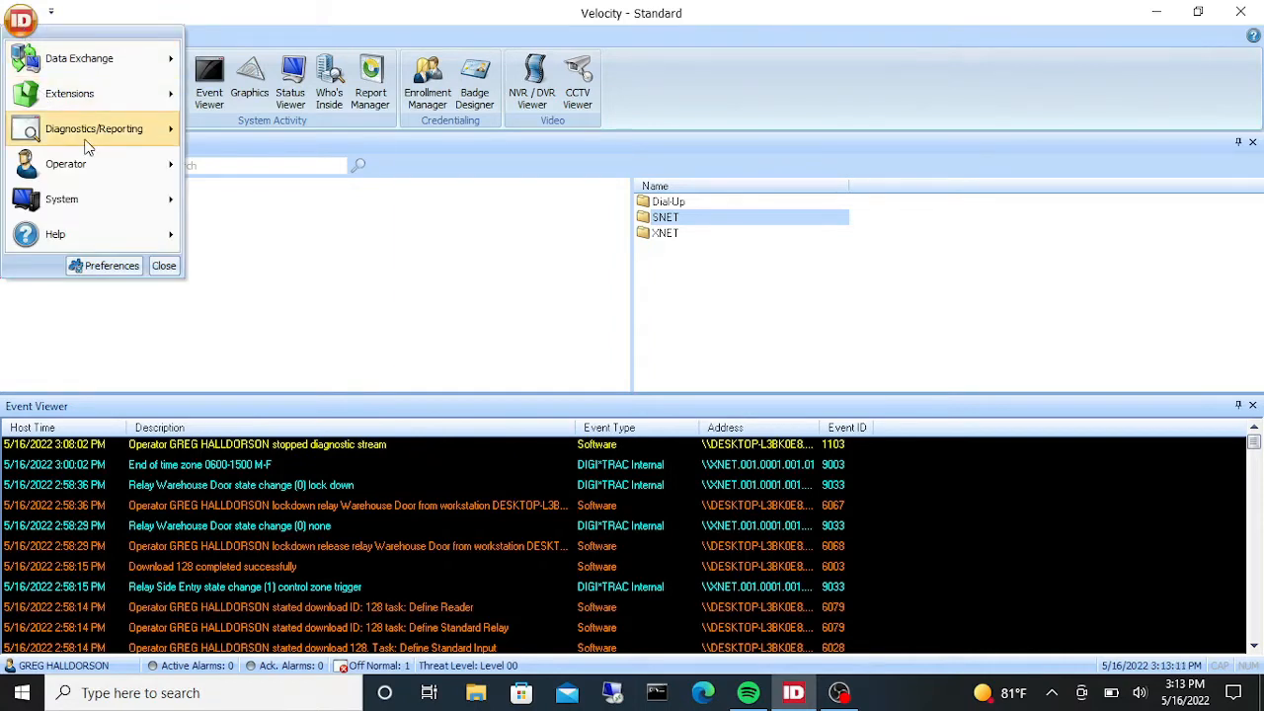
mouse_move(102, 132)
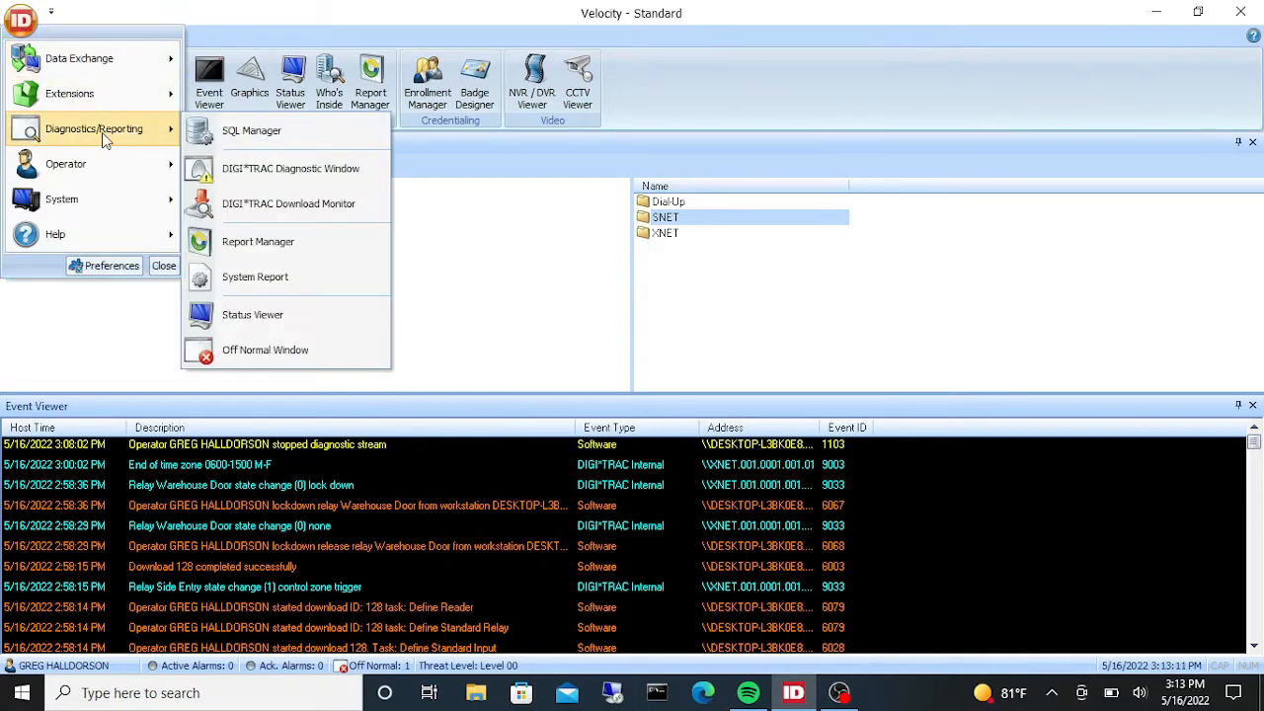
click(346, 176)
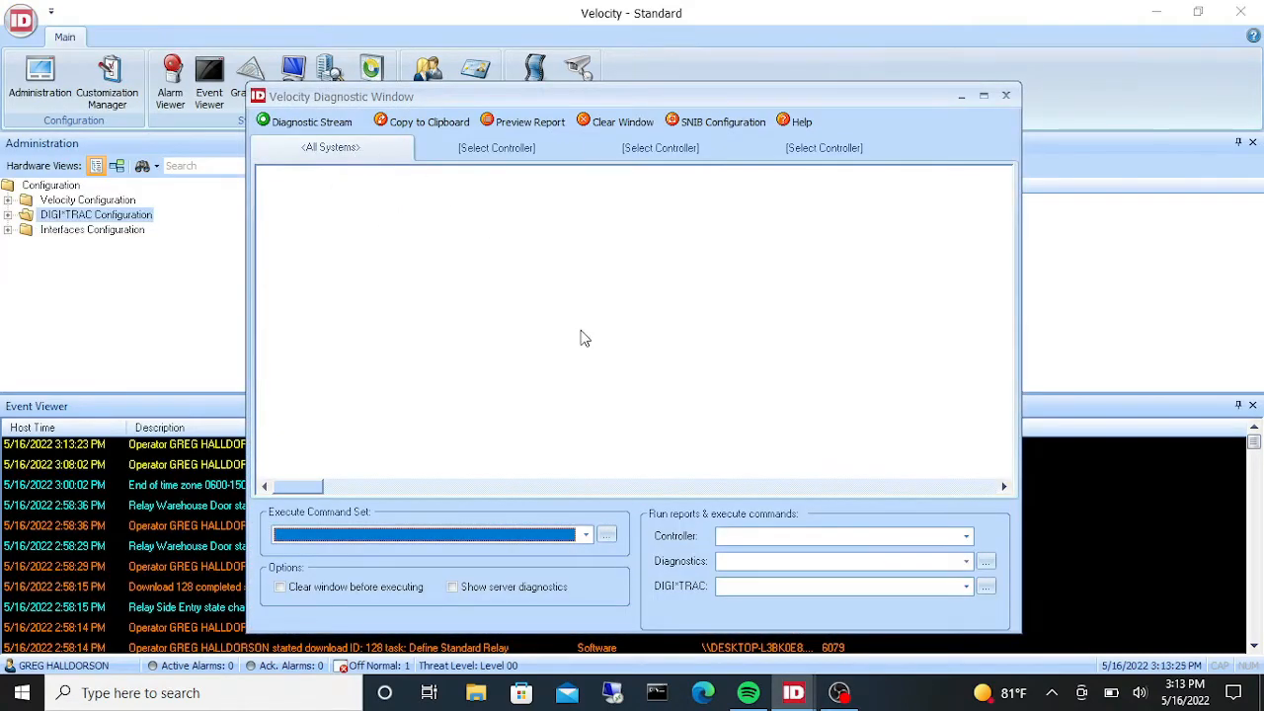
- Filter the first diagnostic tab to address \\XNET.001.0001.001.01 and restart the diagnostic stream
click(365, 149)
click(365, 149)
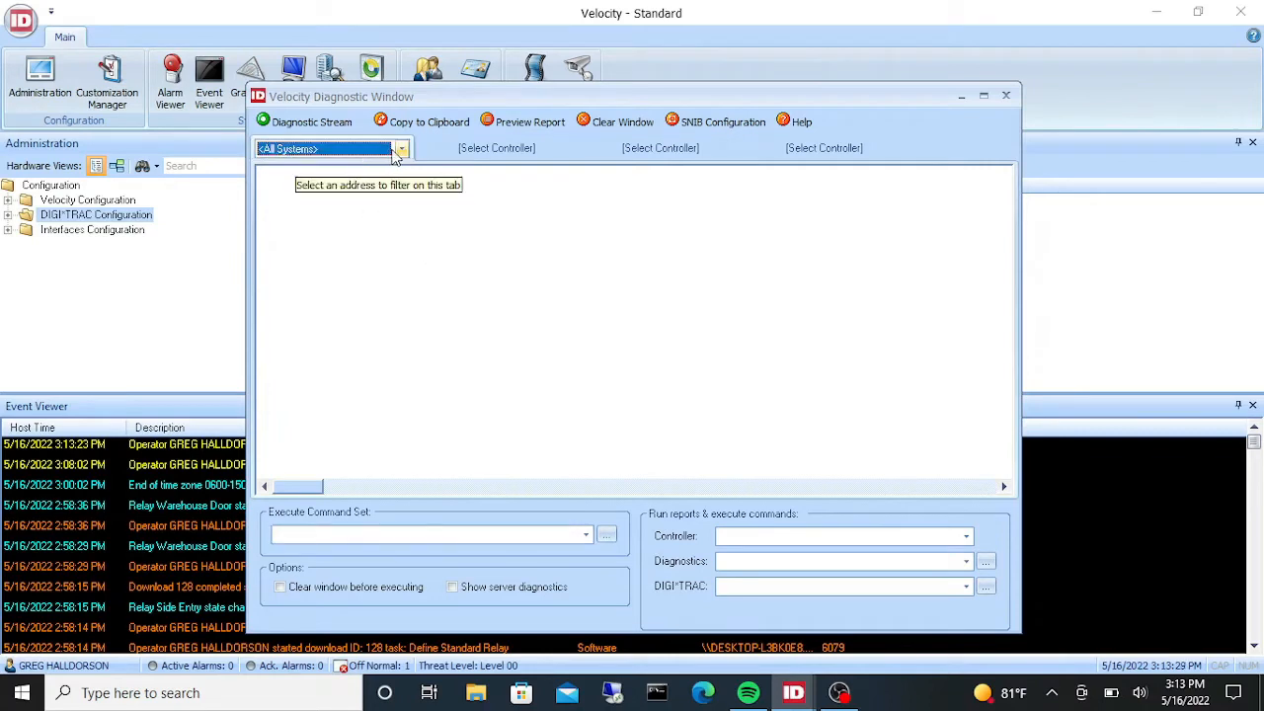
click(403, 150)
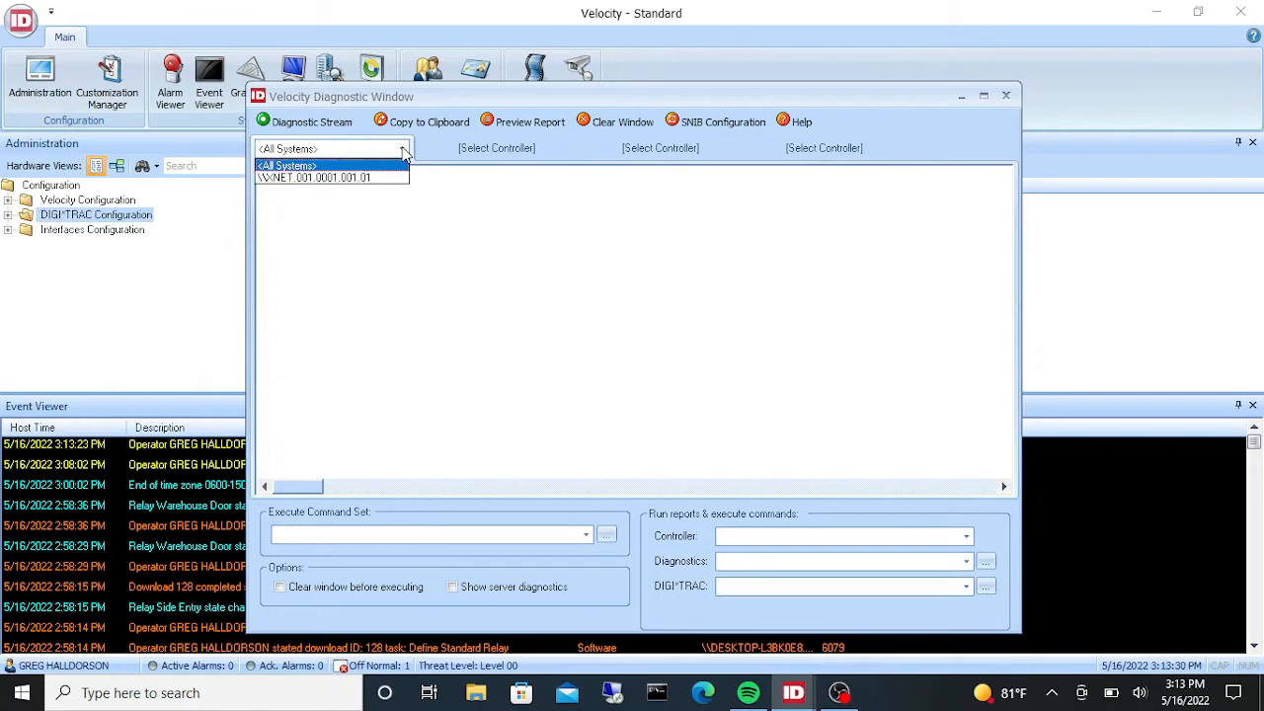
click(360, 178)
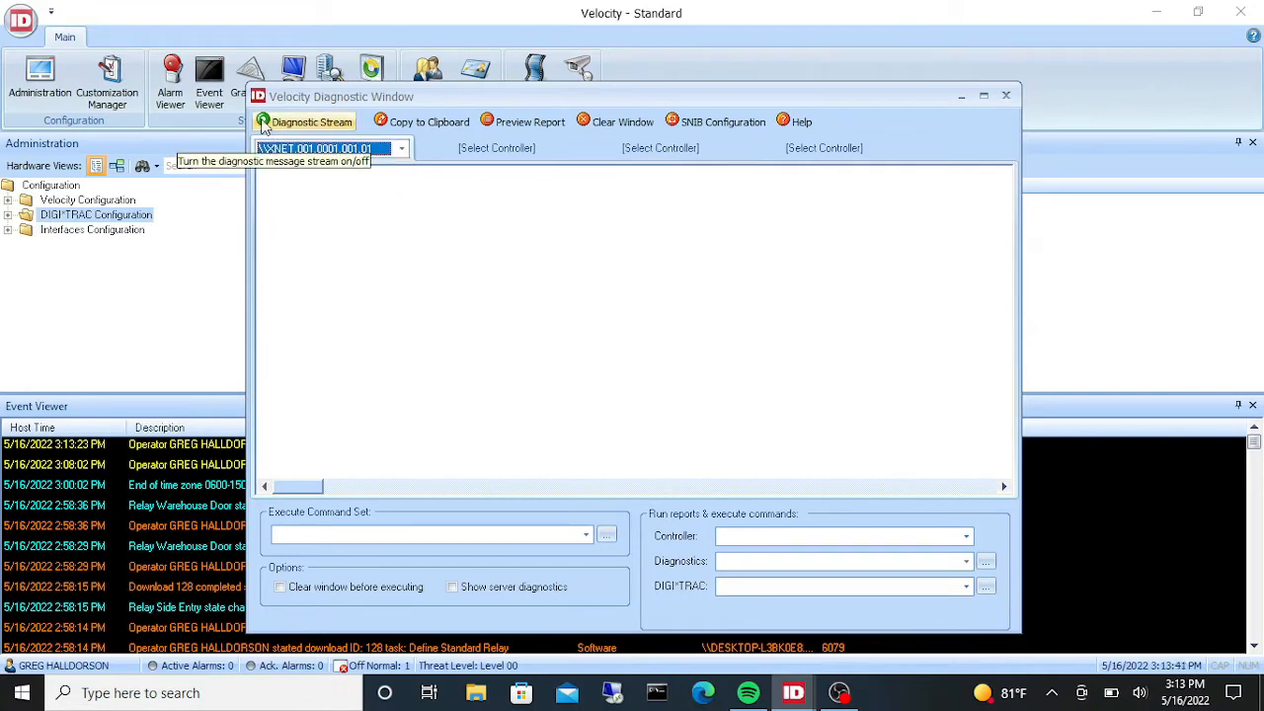
click(291, 129)
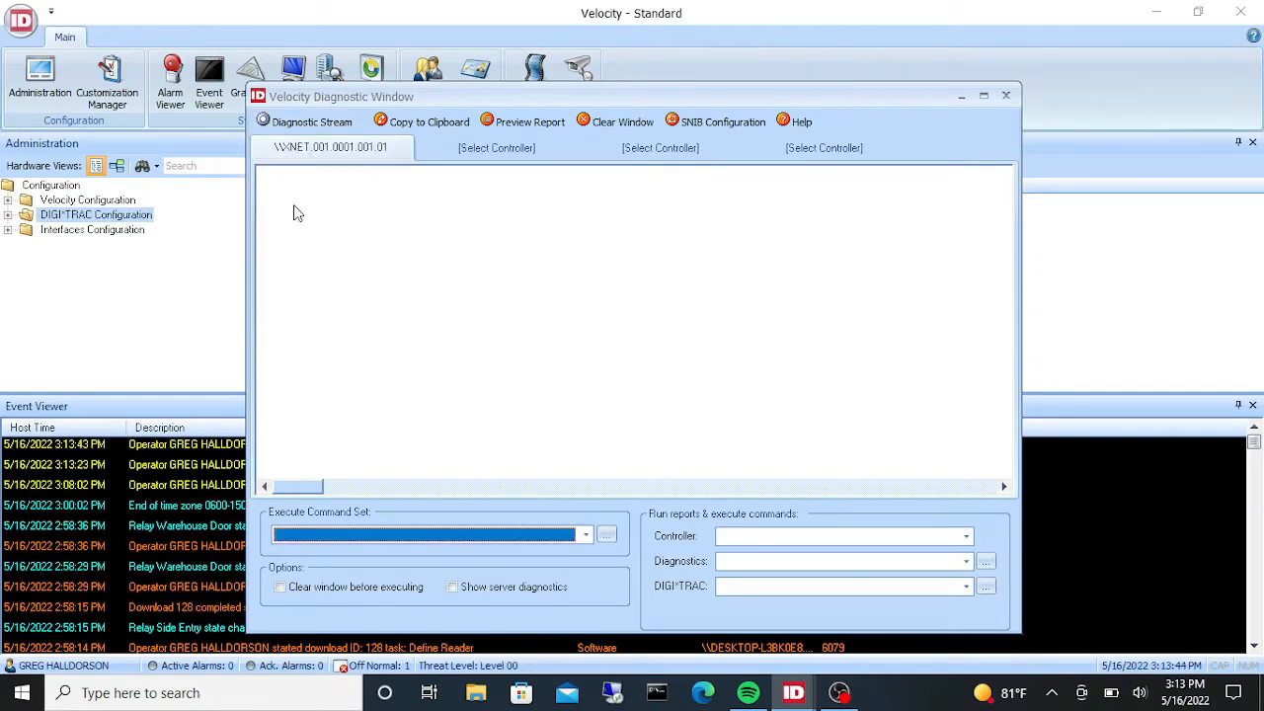
click(286, 124)
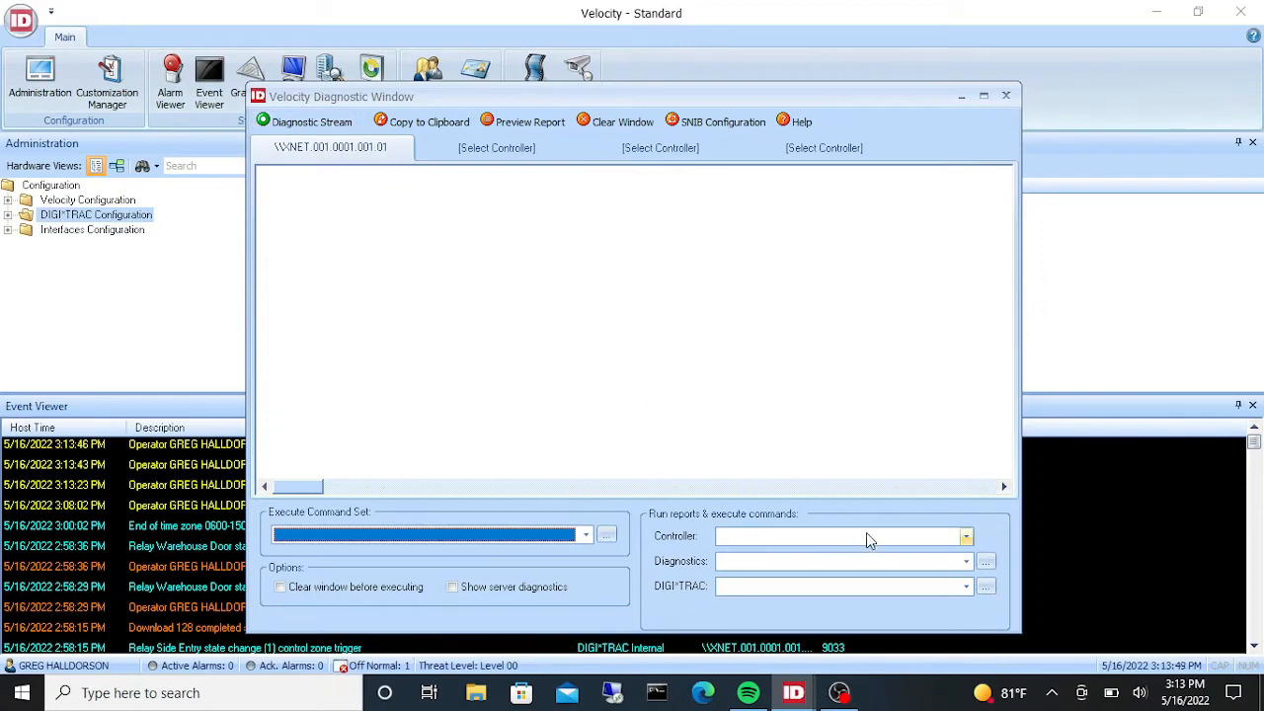
- Run the 7 - Relays diagnostic report on controller \\XNET.001.0001.001.01 - ASI DEMO MX4
click(966, 538)
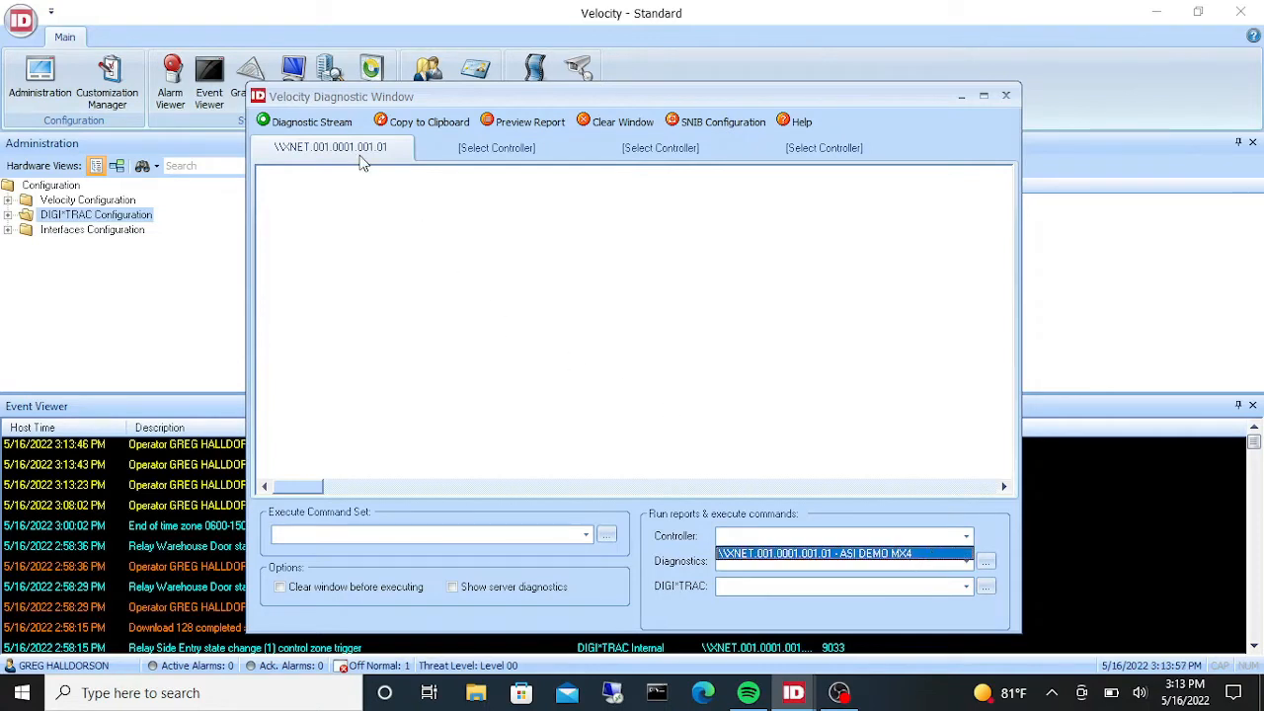
click(913, 554)
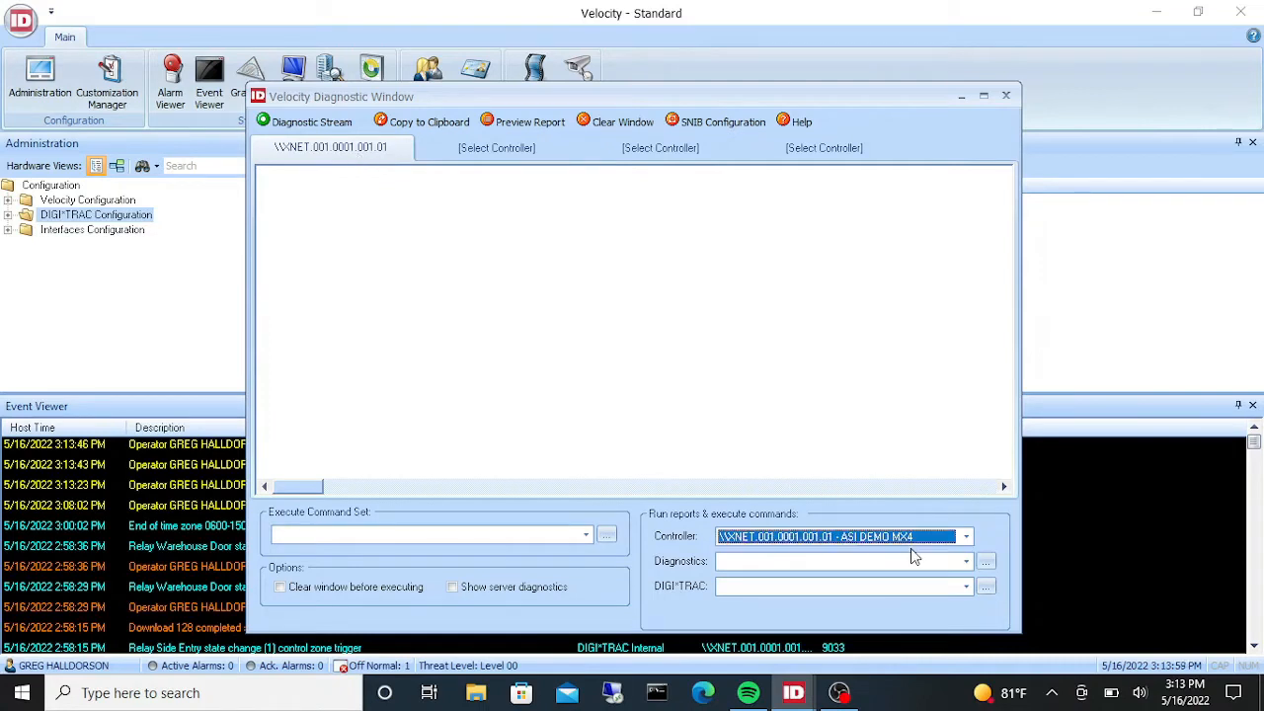
click(964, 563)
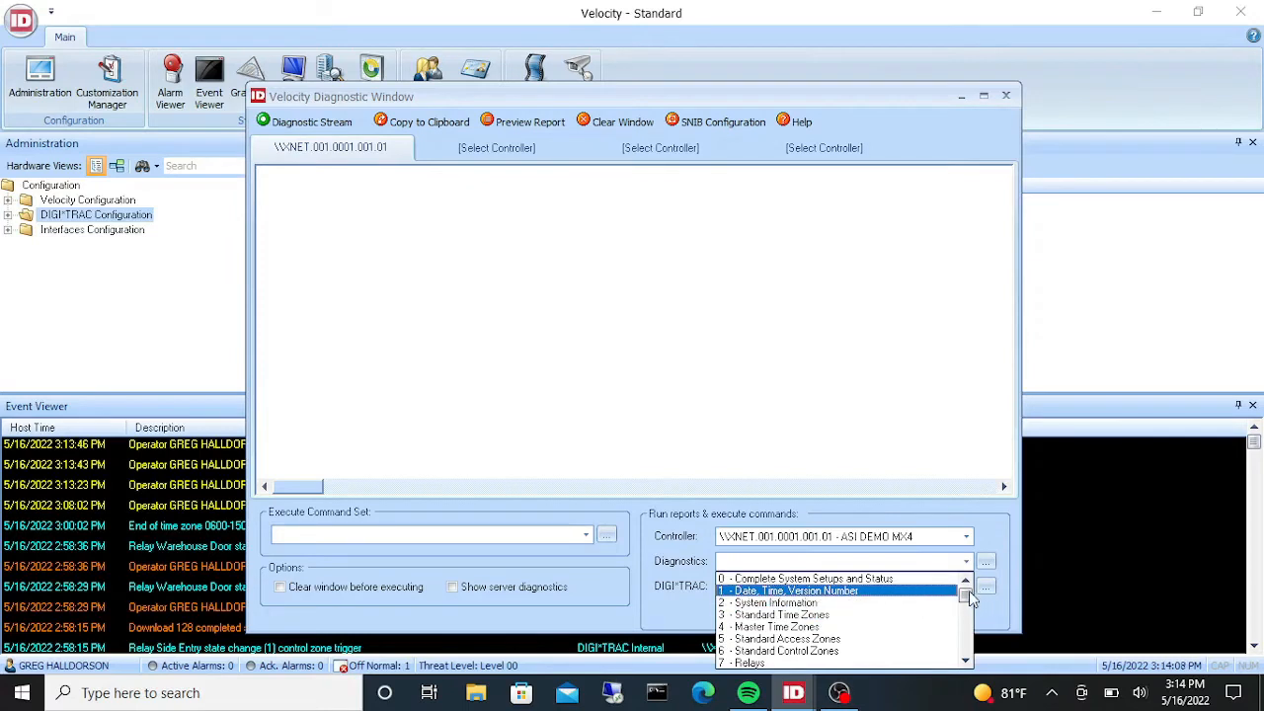
click(964, 609)
click(964, 609)
click(964, 609)
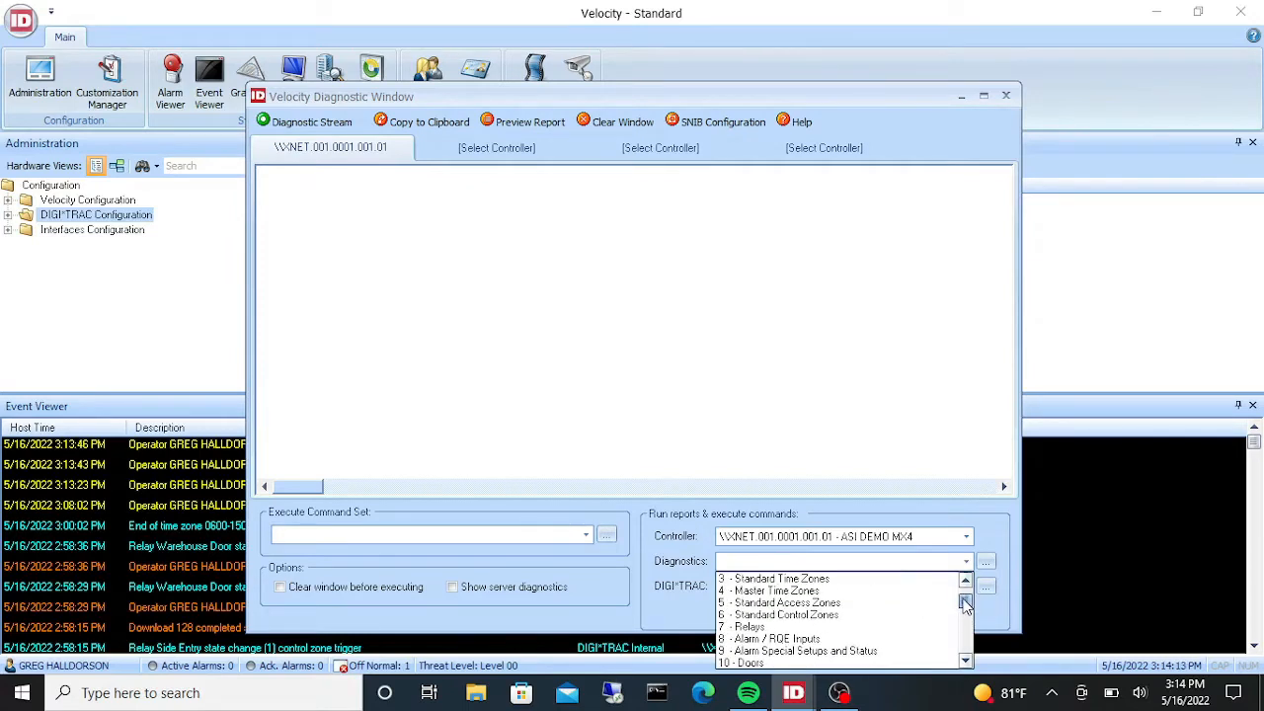
click(751, 628)
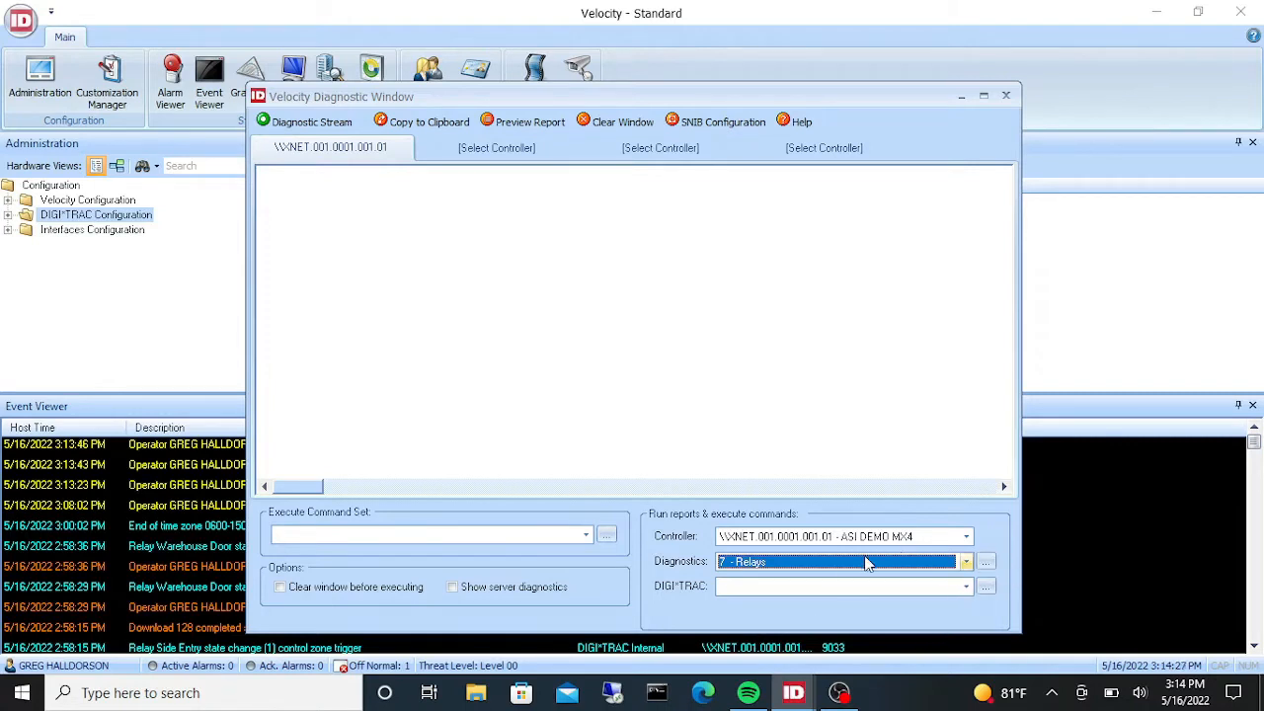
click(986, 563)
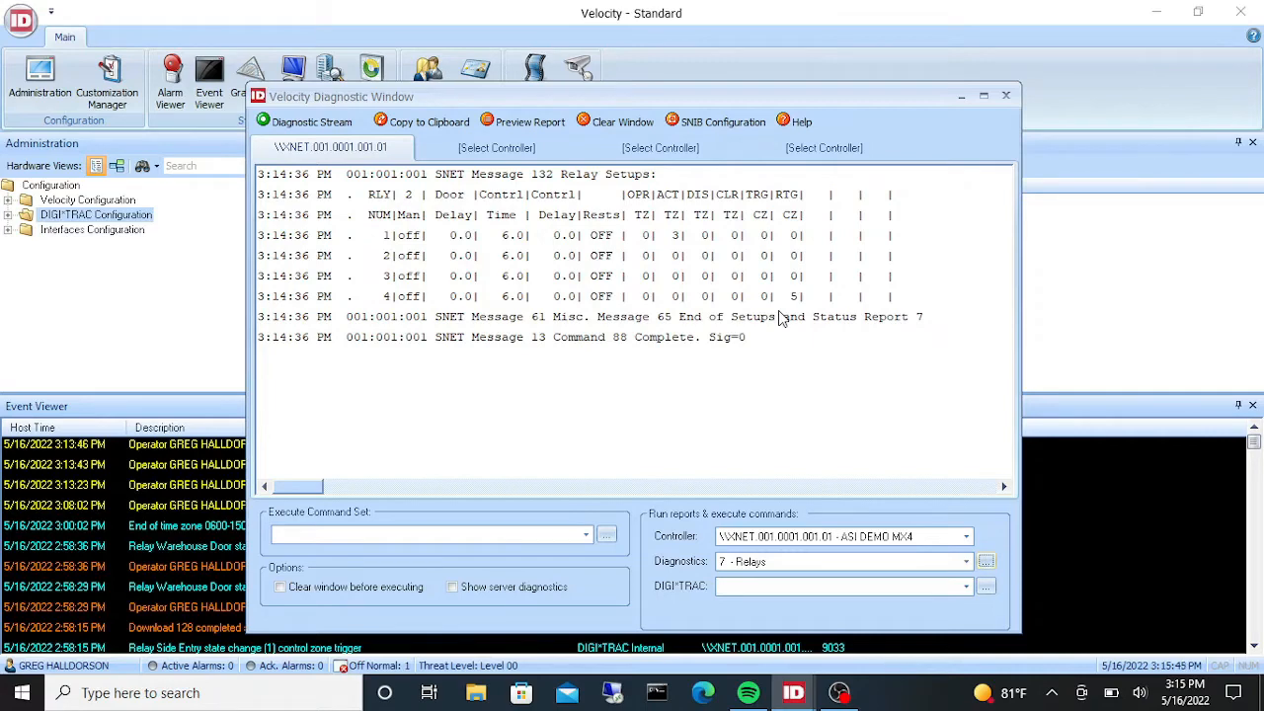
- Run the 17 - Detailed Relay Status Only diagnostic report, then close the diagnostic window
click(967, 559)
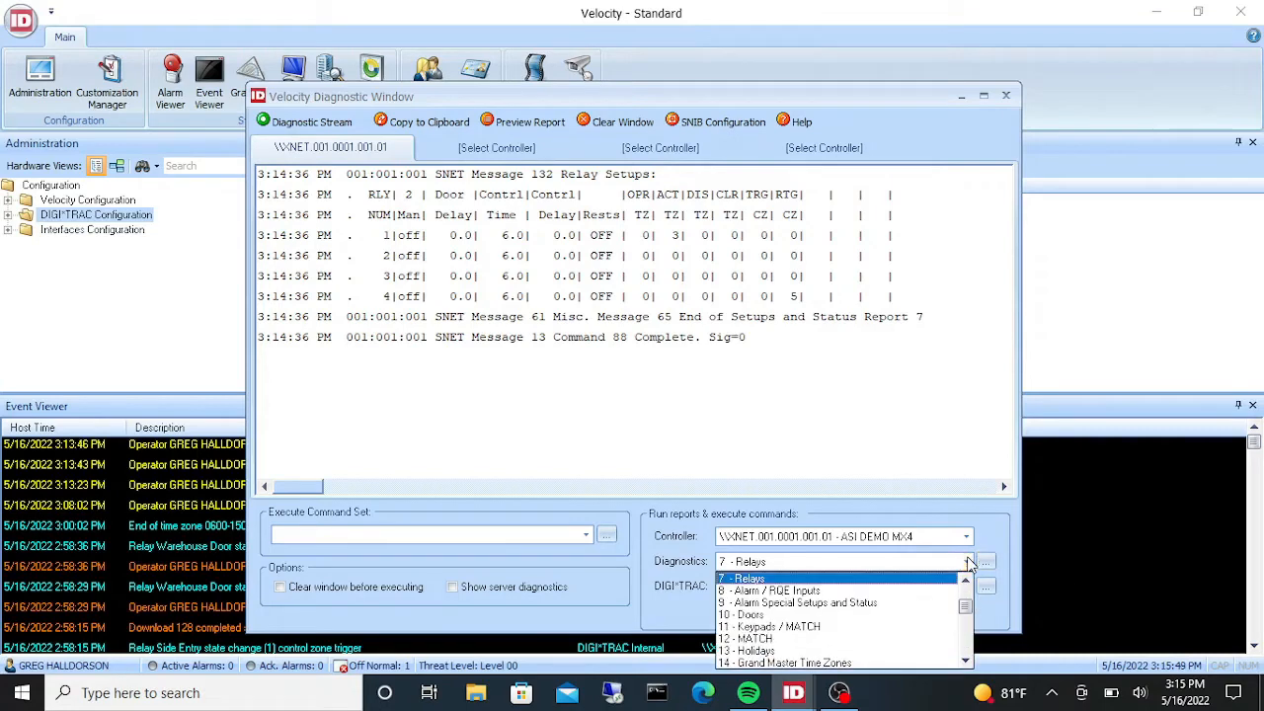
scroll(968, 617, down, 2)
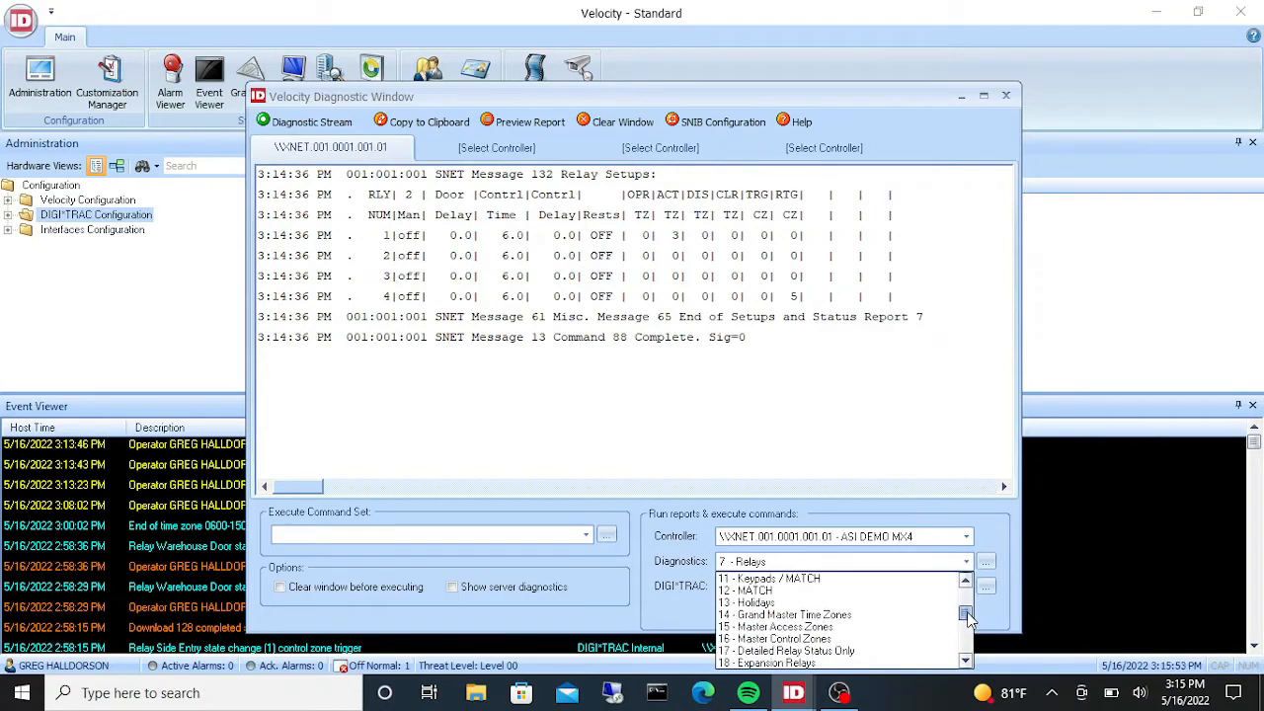
click(846, 651)
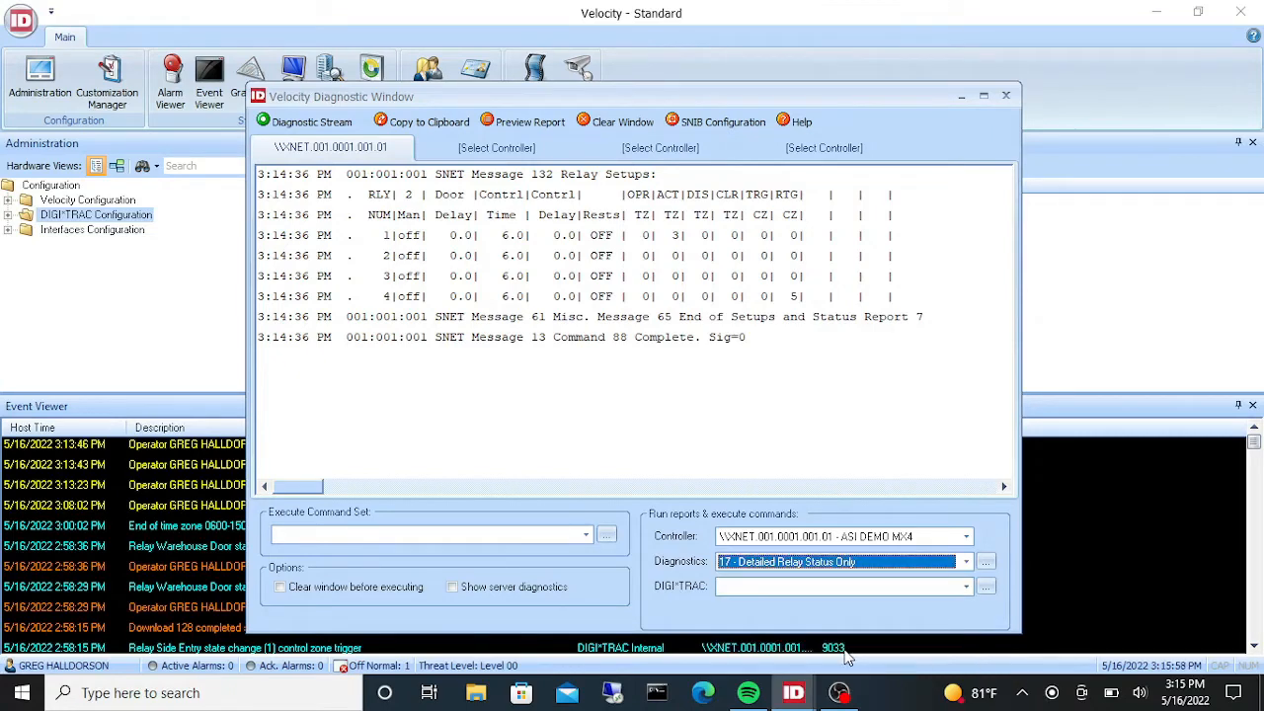
click(987, 562)
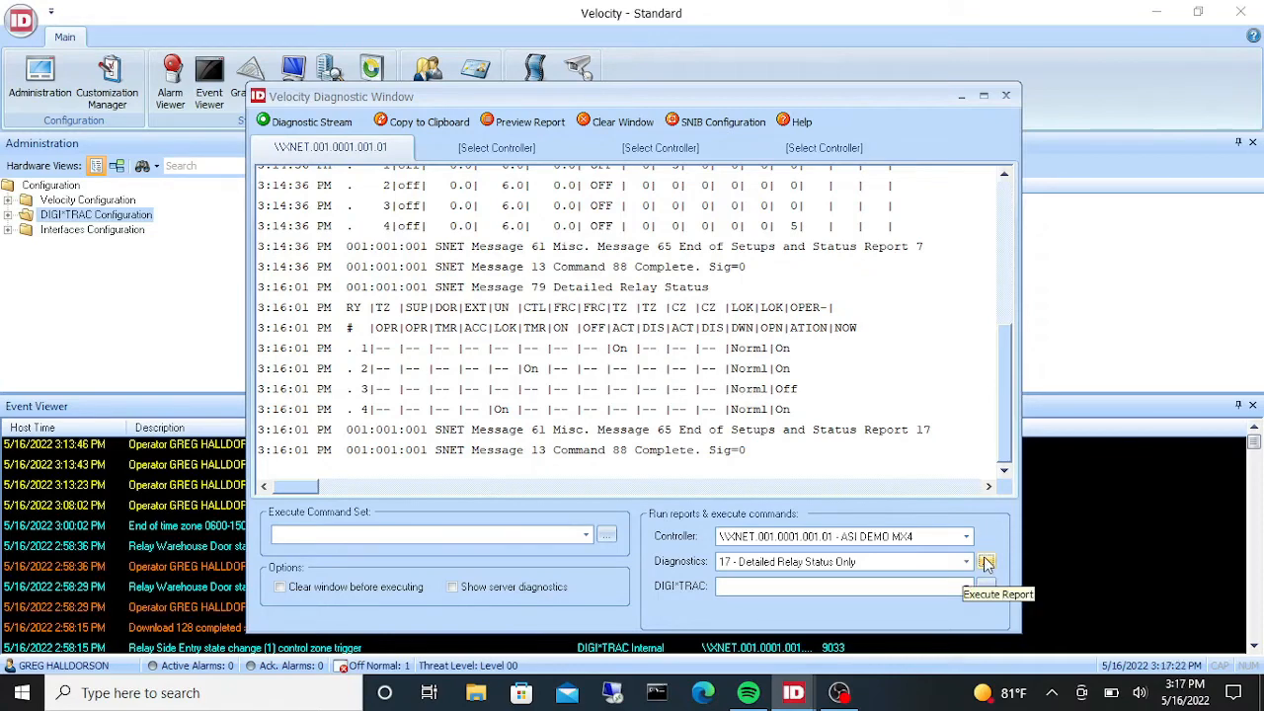
click(957, 95)
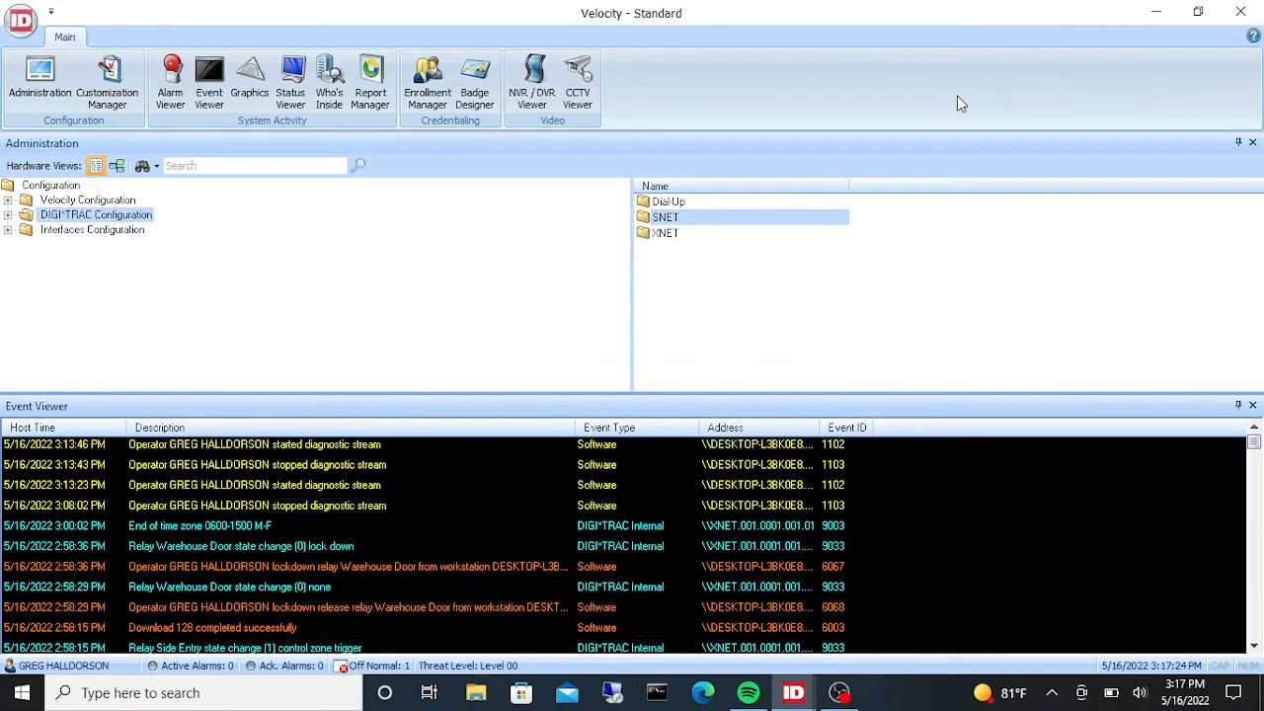
- Expand DIGI*TRAC Configuration down to the ASI DEMO MX4 controller and open its Doors folder
click(7, 215)
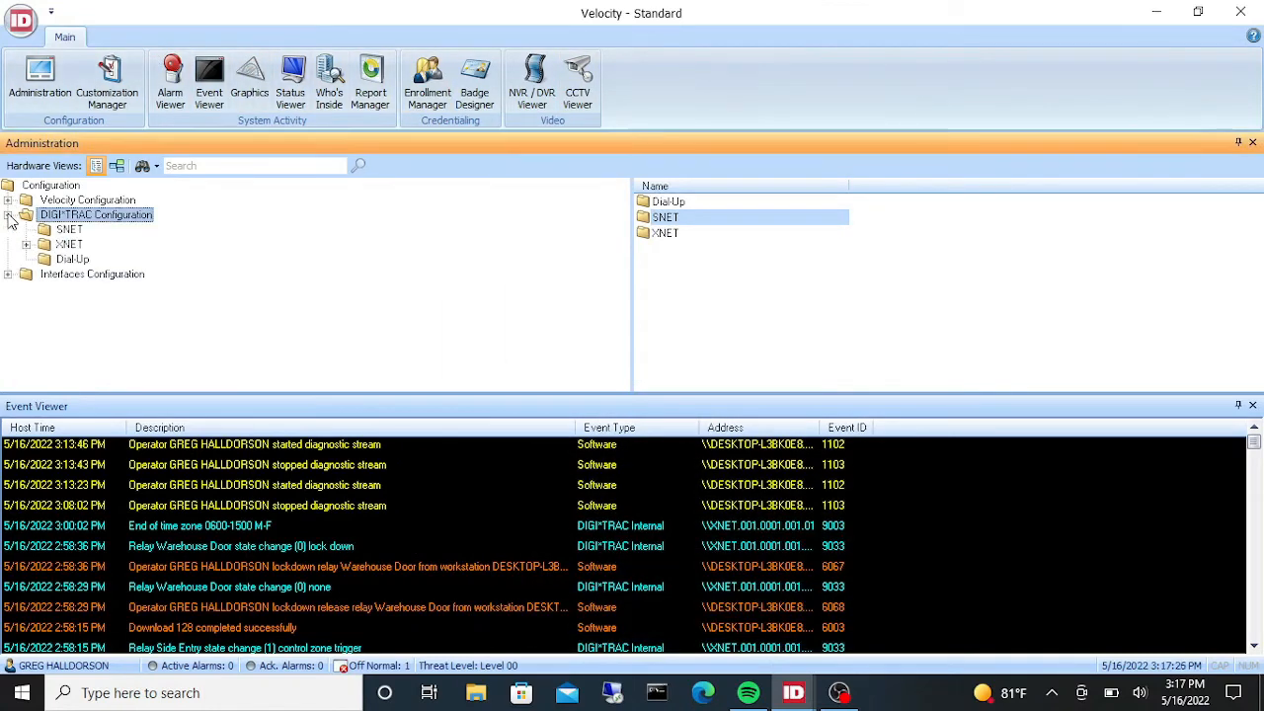
click(26, 244)
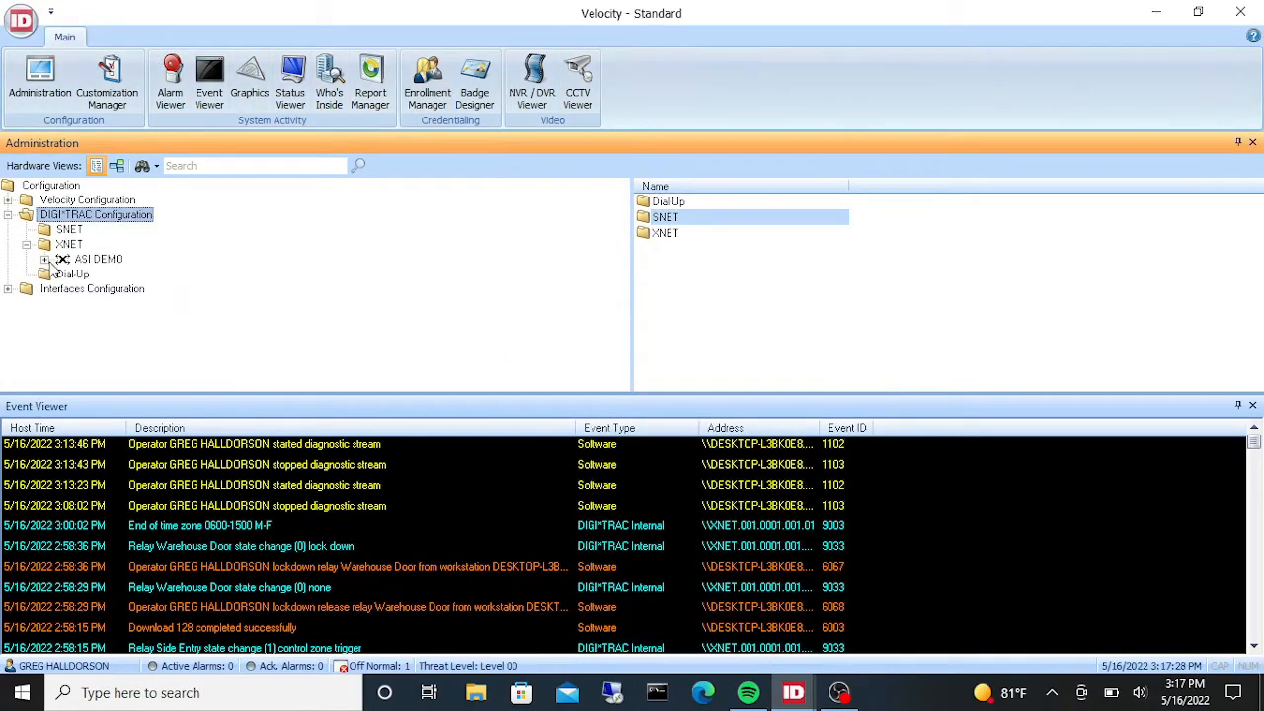
click(45, 259)
click(62, 273)
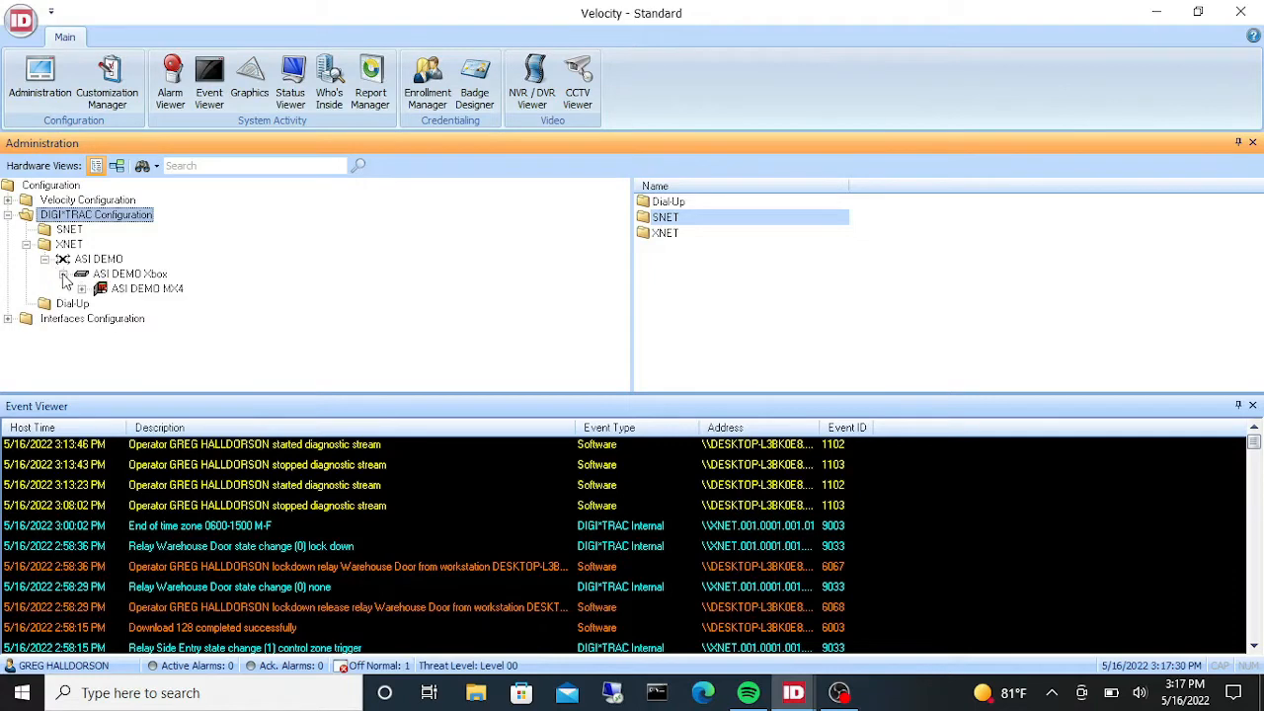
click(82, 288)
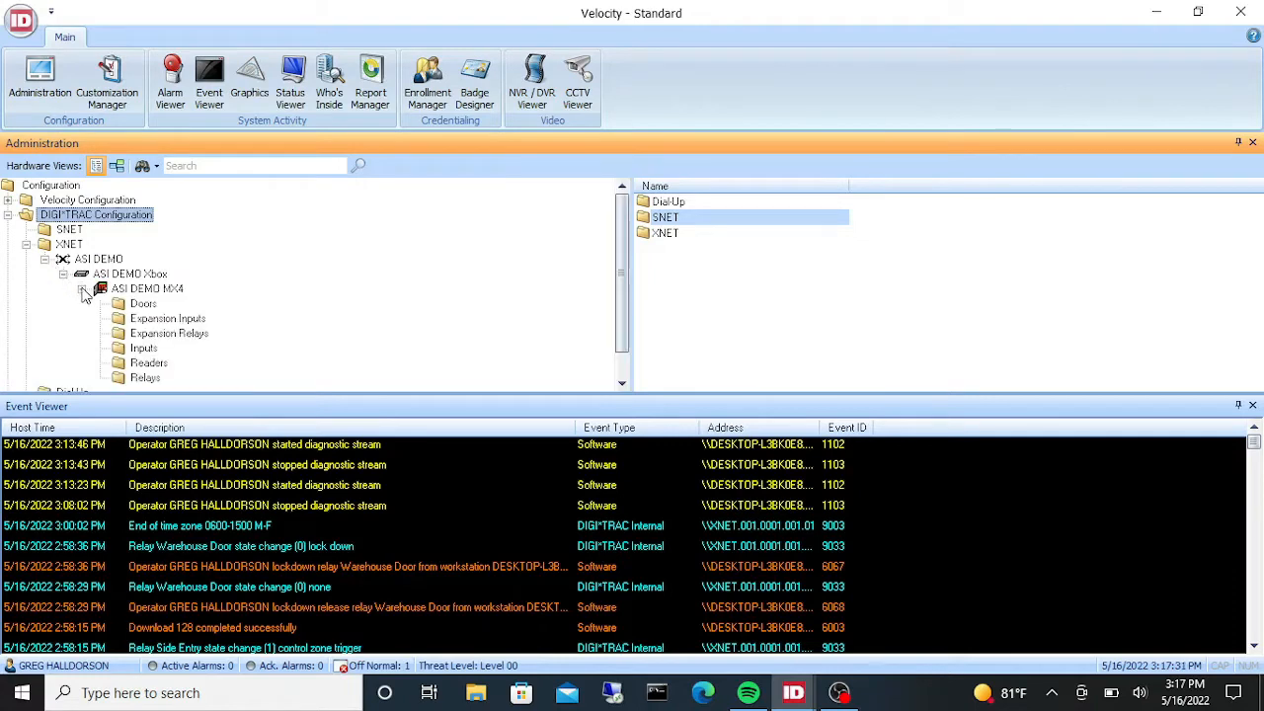
click(141, 305)
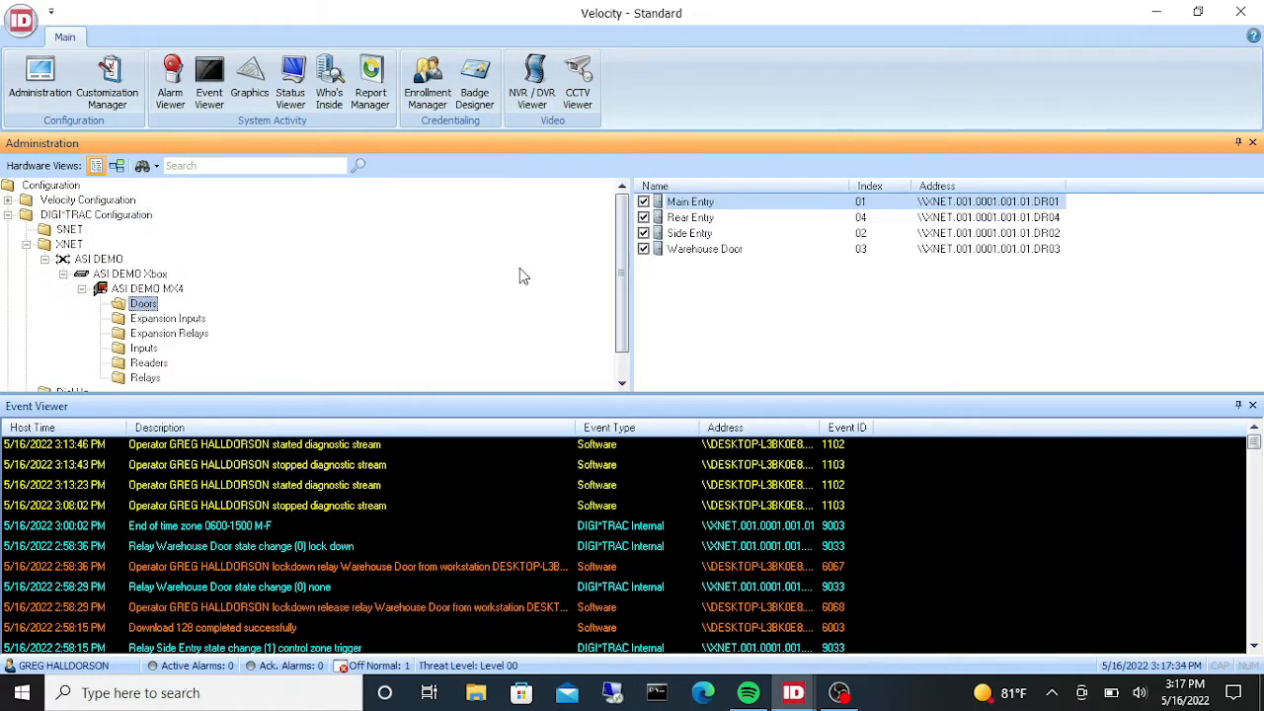
- Review the Main Entry door's relay setup and logic time zones, then close its properties
double_click(689, 201)
click(558, 141)
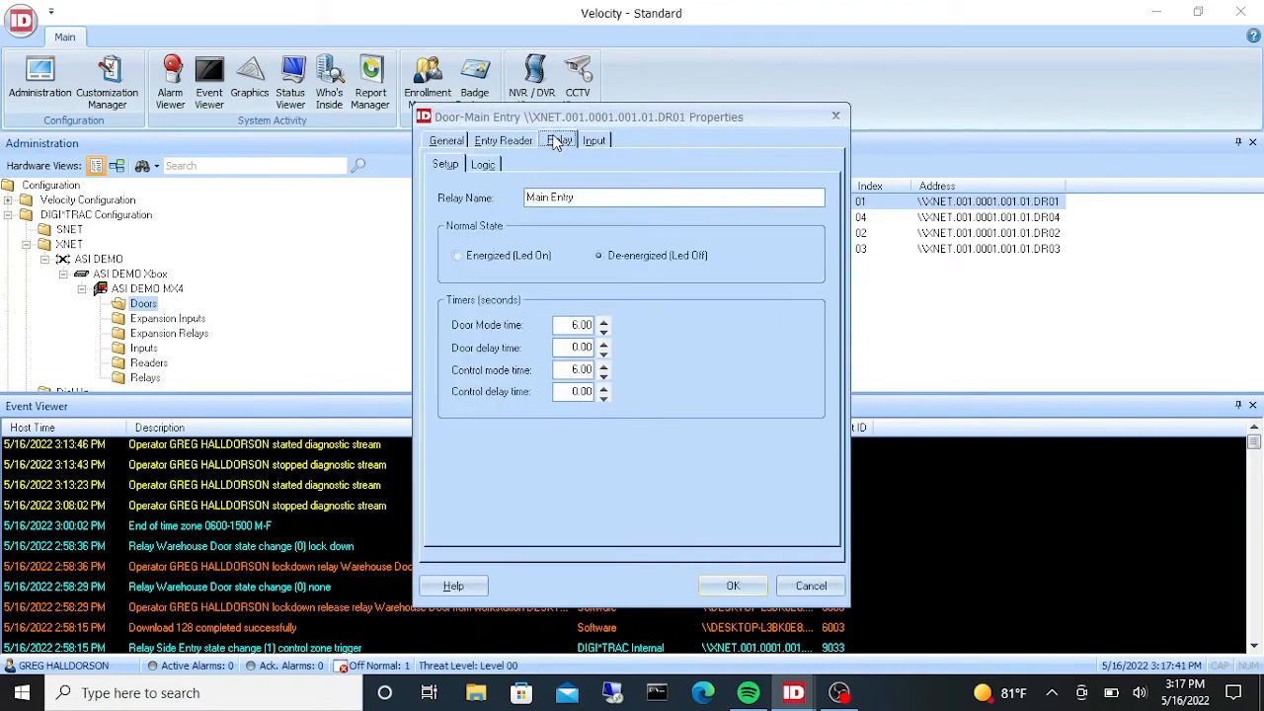
click(483, 164)
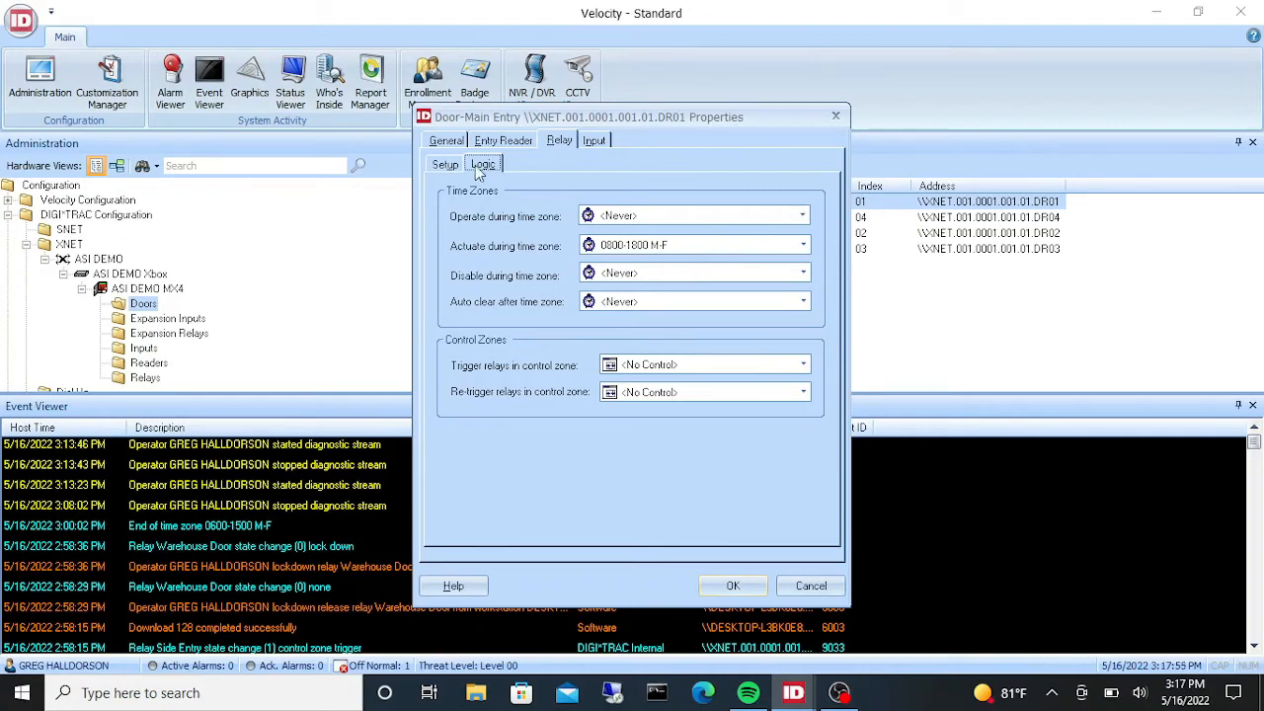
click(838, 114)
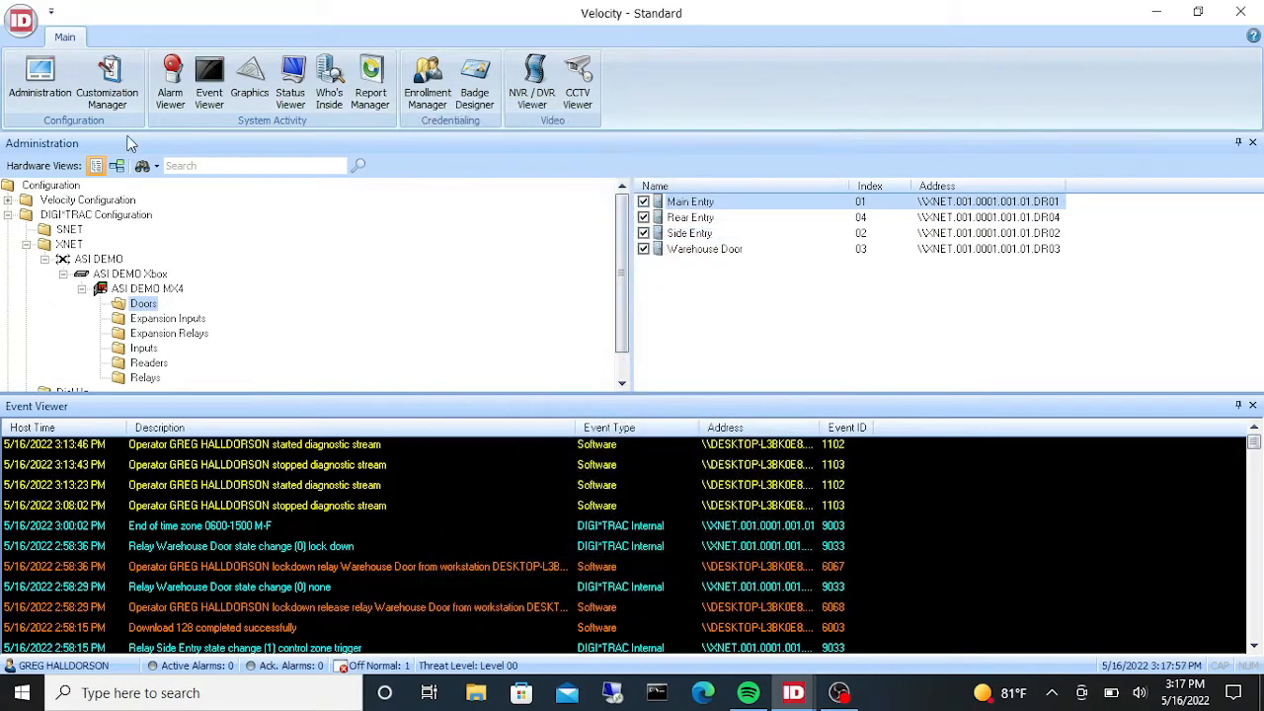
- Open the Standard Time Zones list under Velocity Configuration to review it, then close it
click(8, 199)
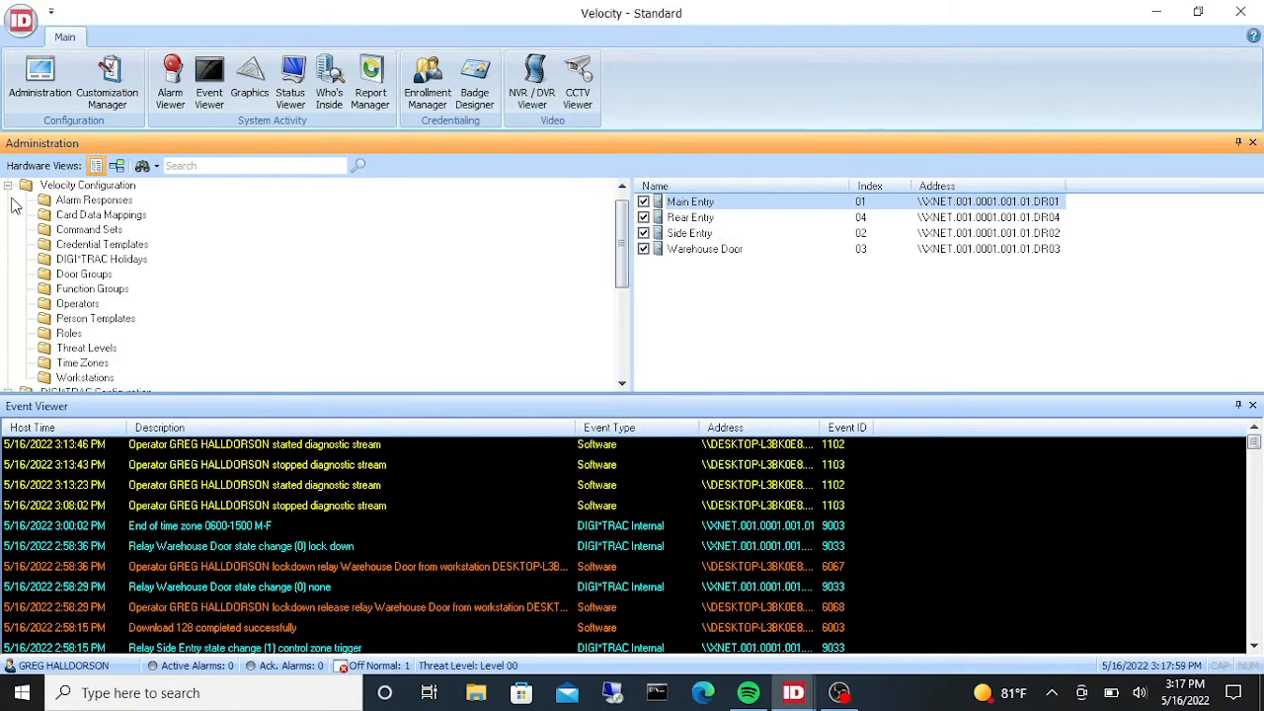
click(79, 363)
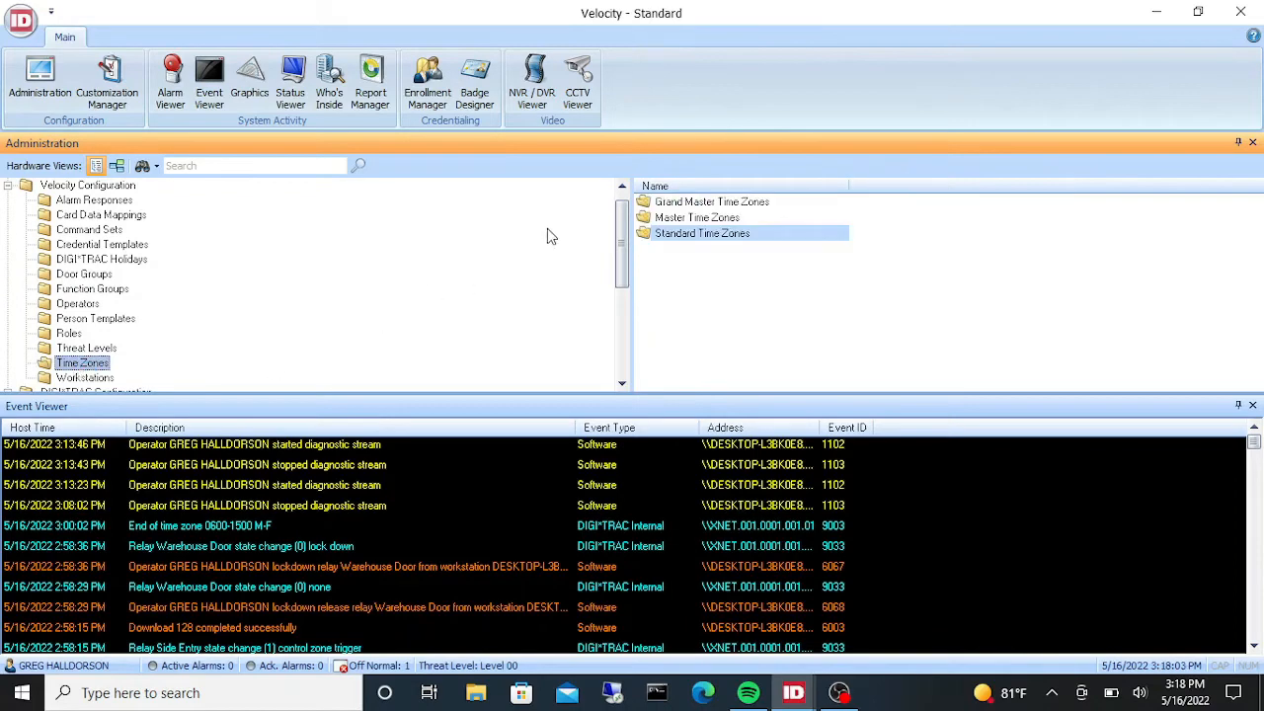
click(698, 234)
double_click(699, 234)
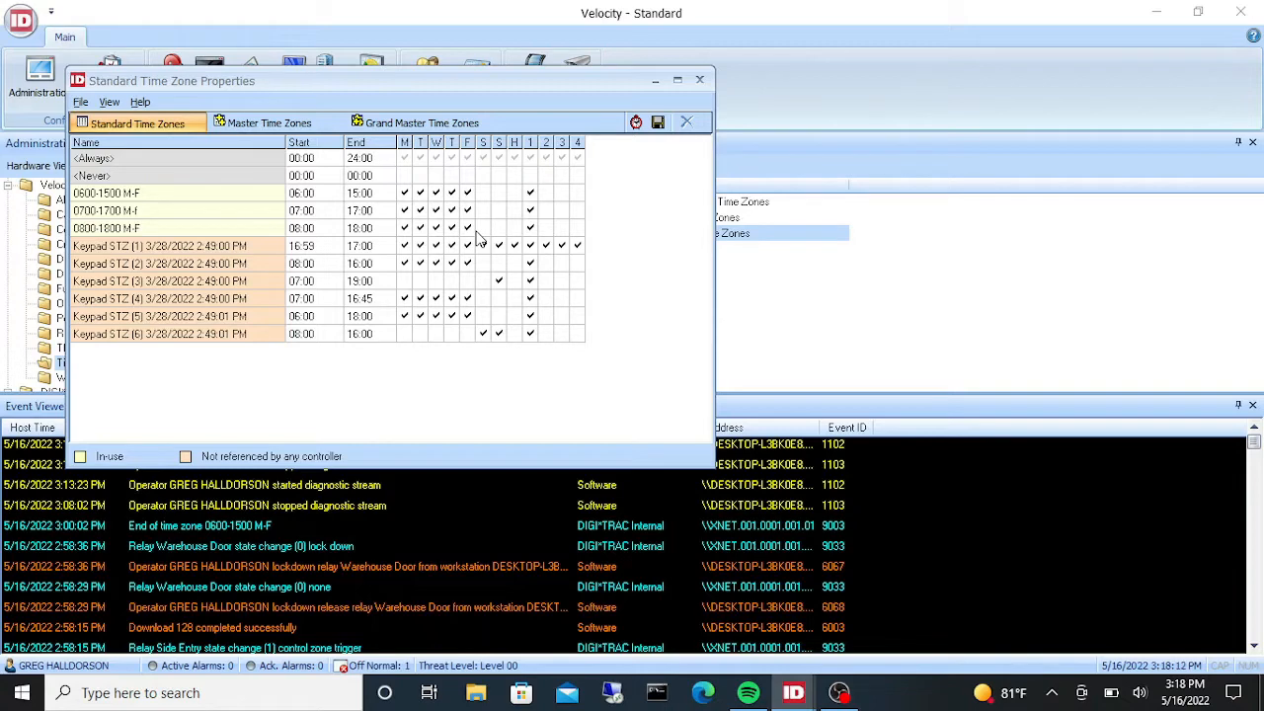
click(699, 78)
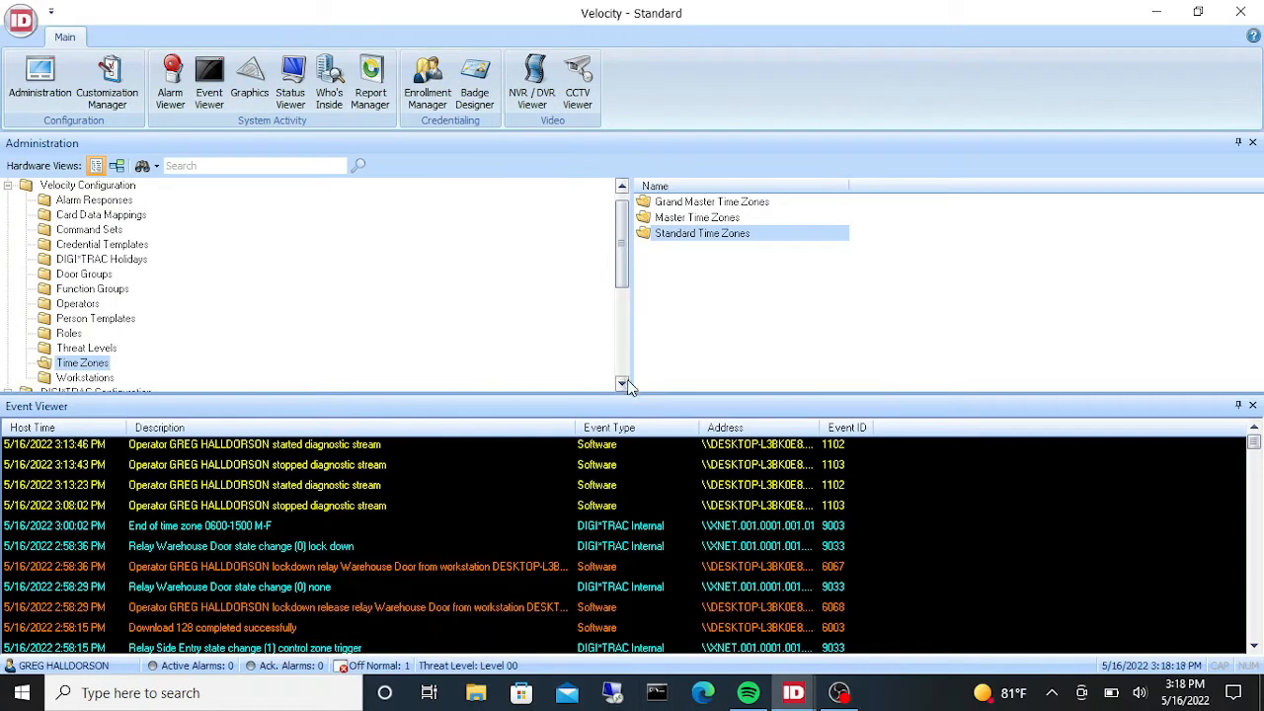
- Reopen the Main Entry door's properties from the MX4 Doors folder on its relay settings
drag(624, 383, 623, 383)
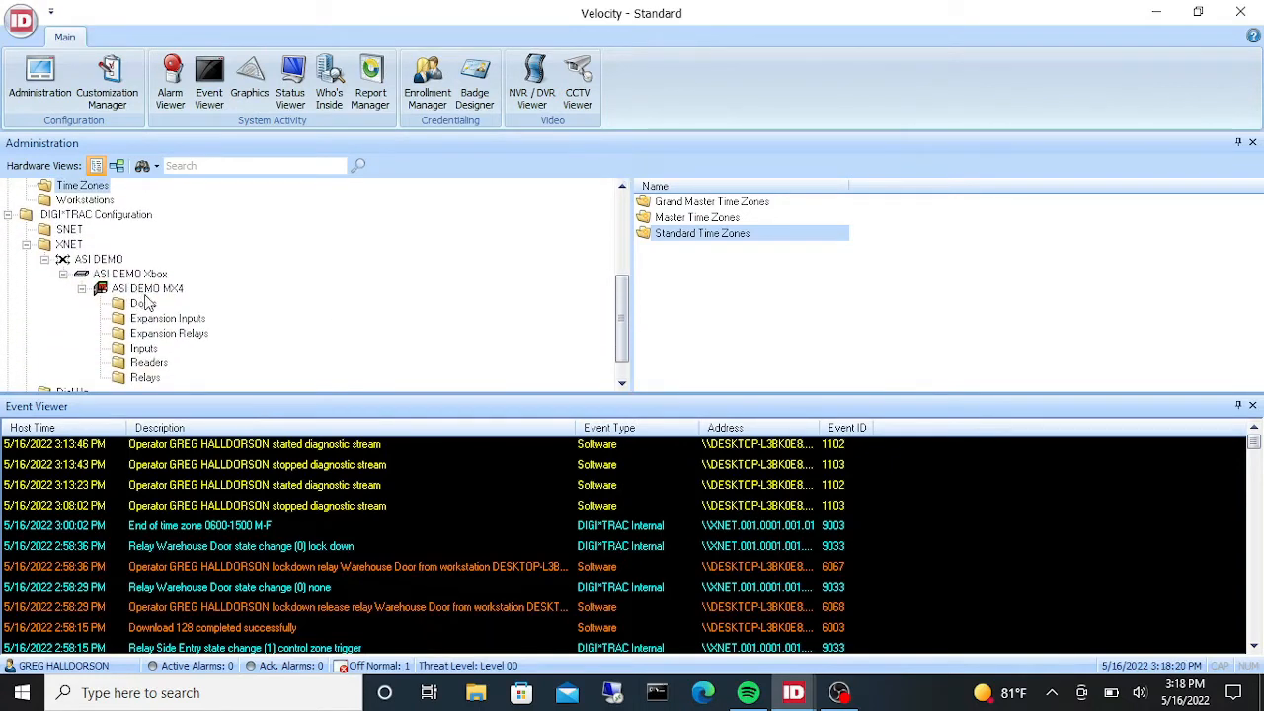
click(146, 303)
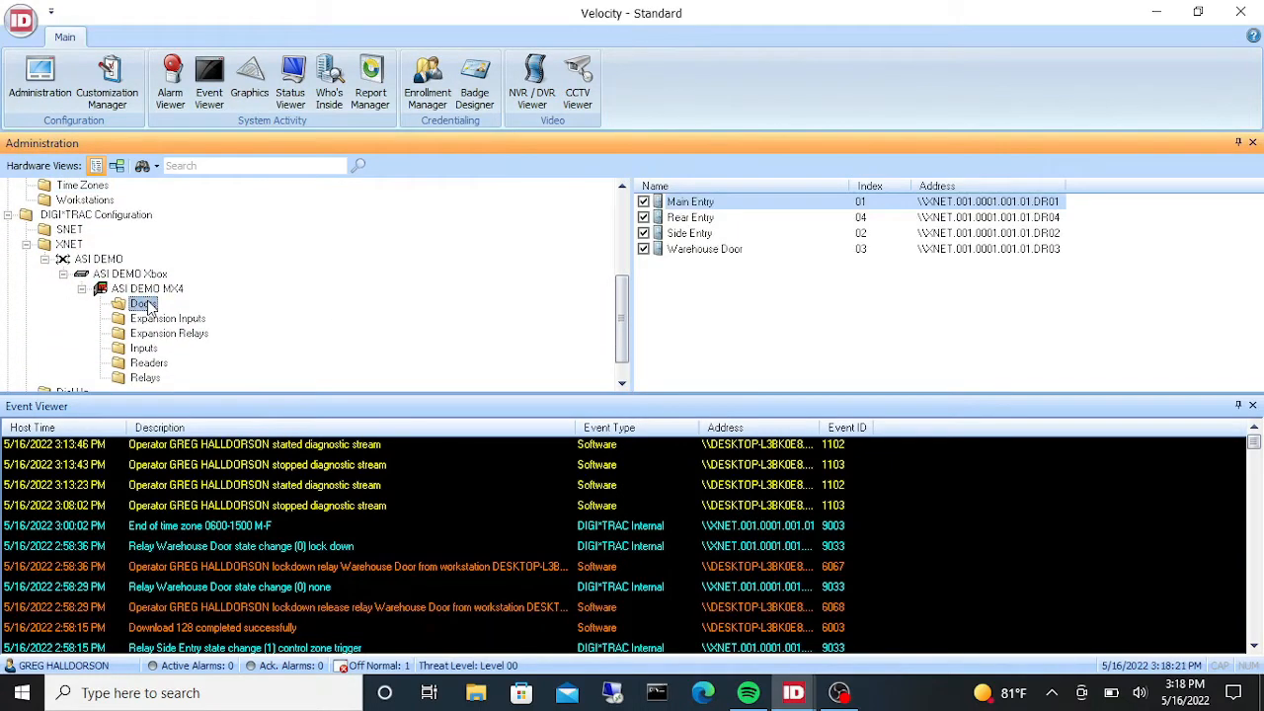
click(704, 201)
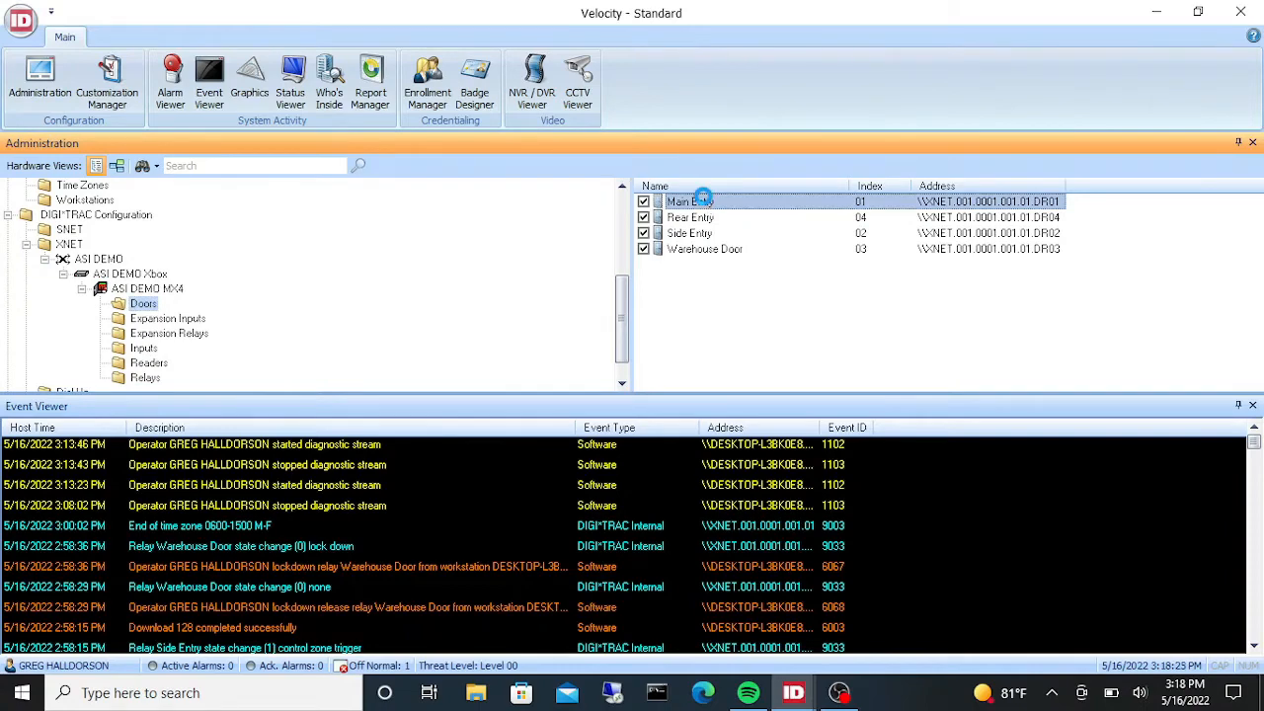
double_click(703, 201)
click(561, 141)
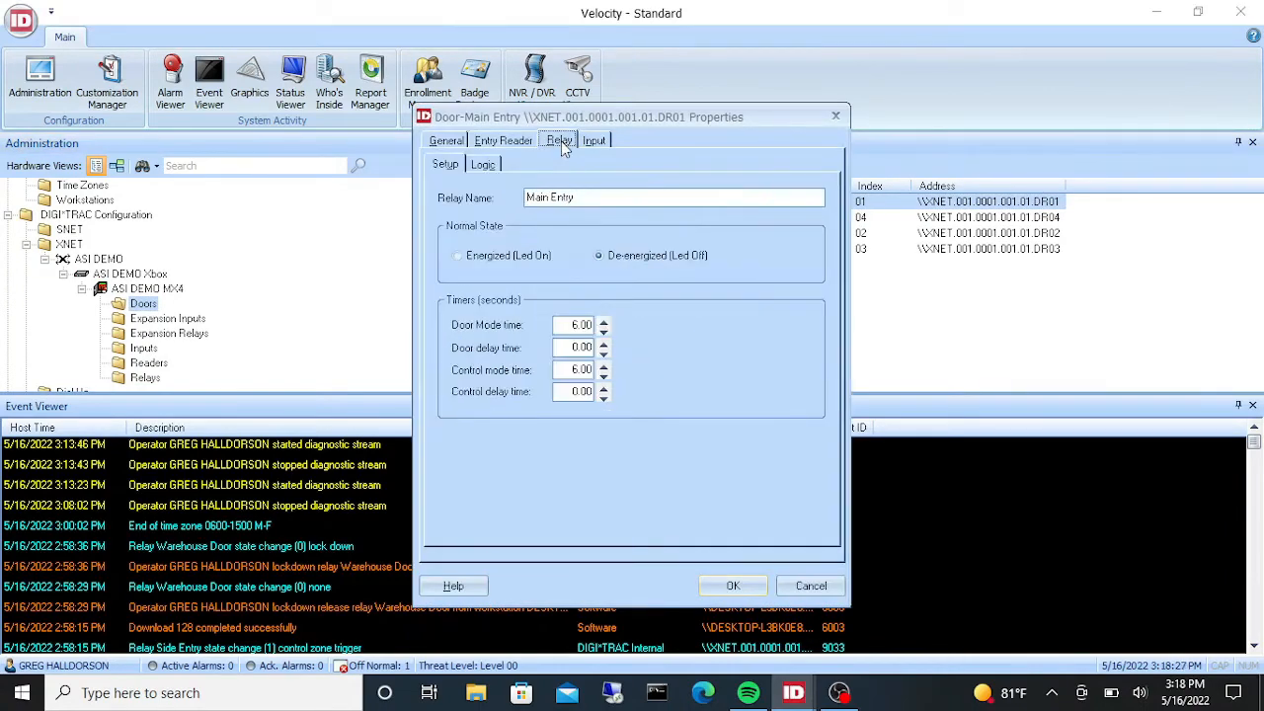
- Set the Main Entry relay's actuate time zone to <Never> on the Logic settings and save the door properties
click(480, 163)
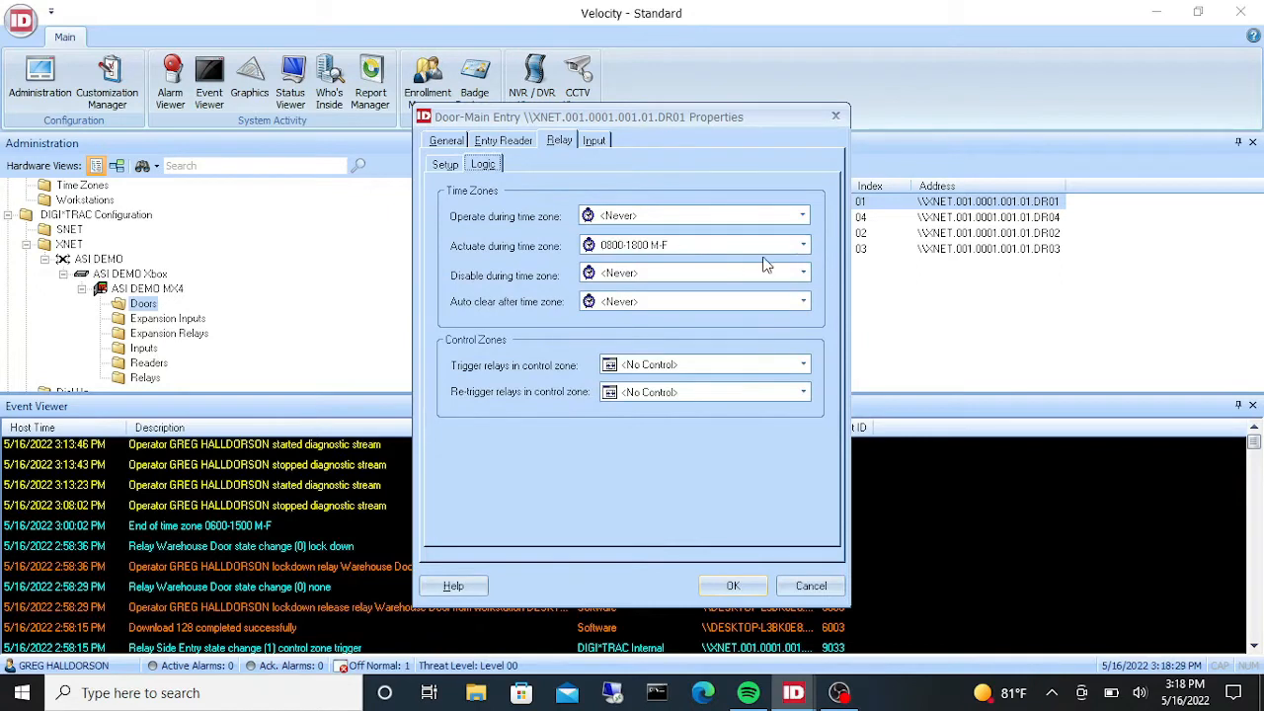
click(803, 246)
scroll(806, 267, up, 1)
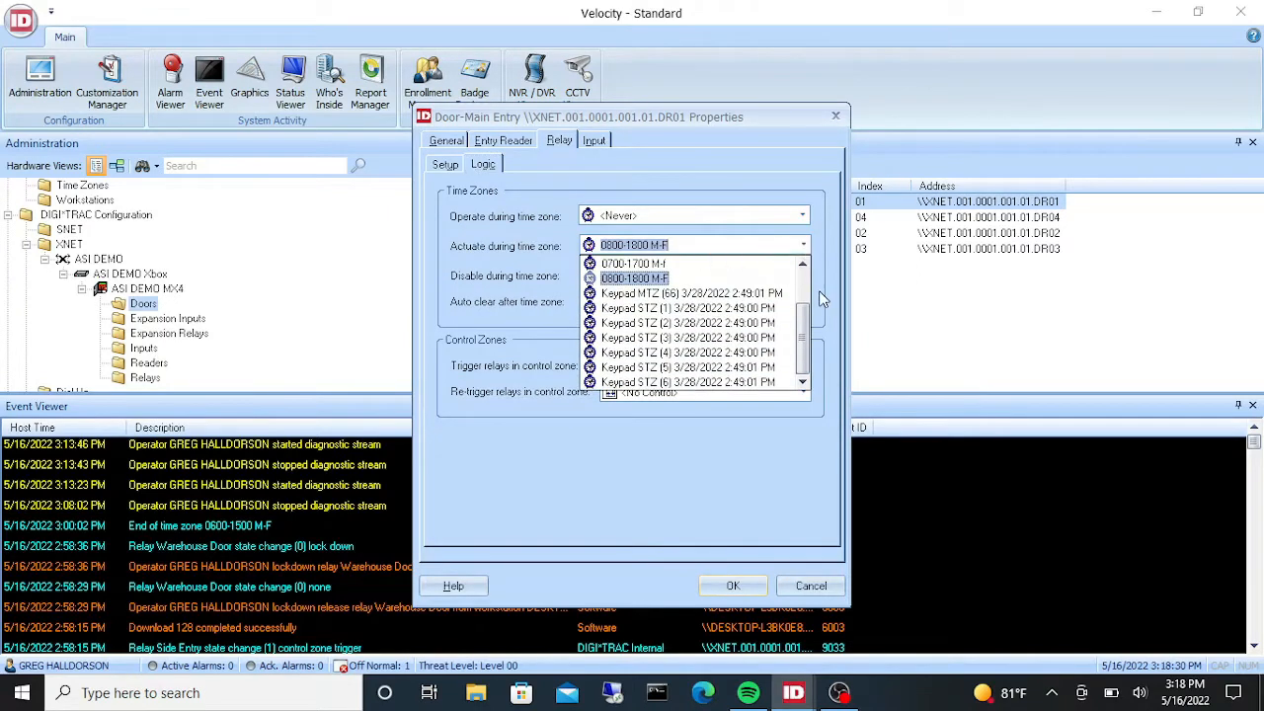
scroll(805, 278, up, 2)
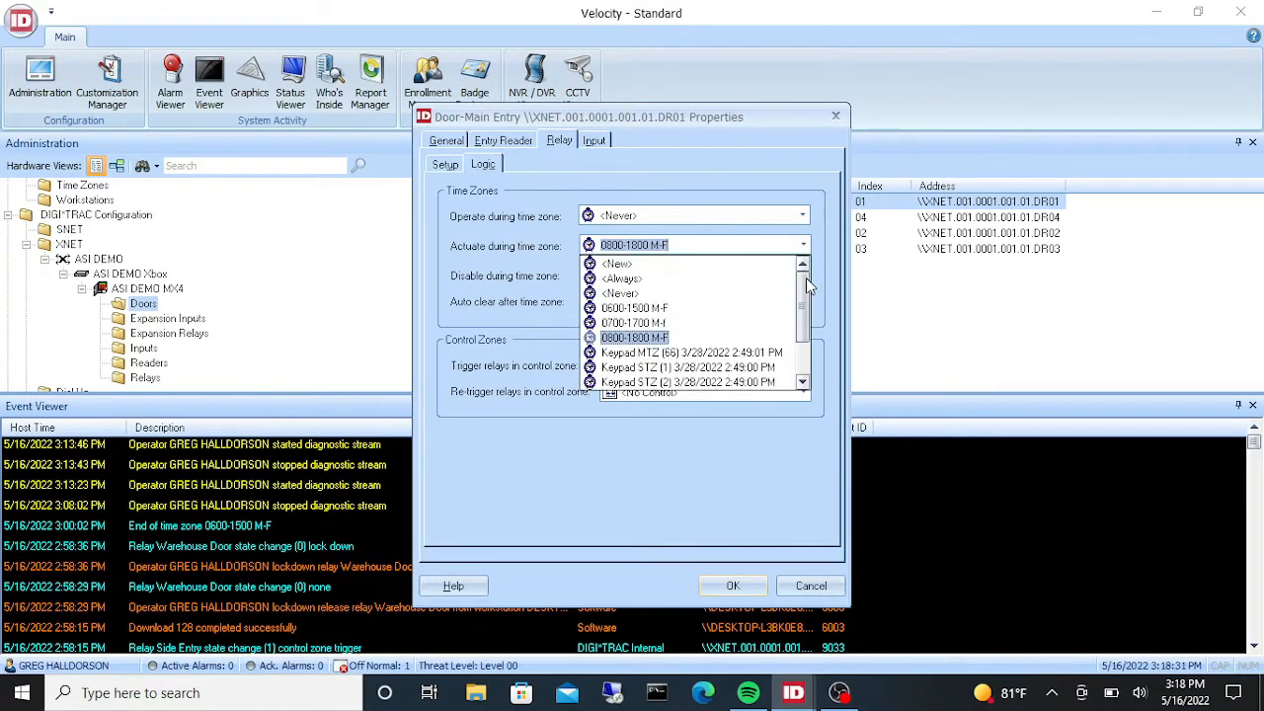
click(691, 294)
click(731, 585)
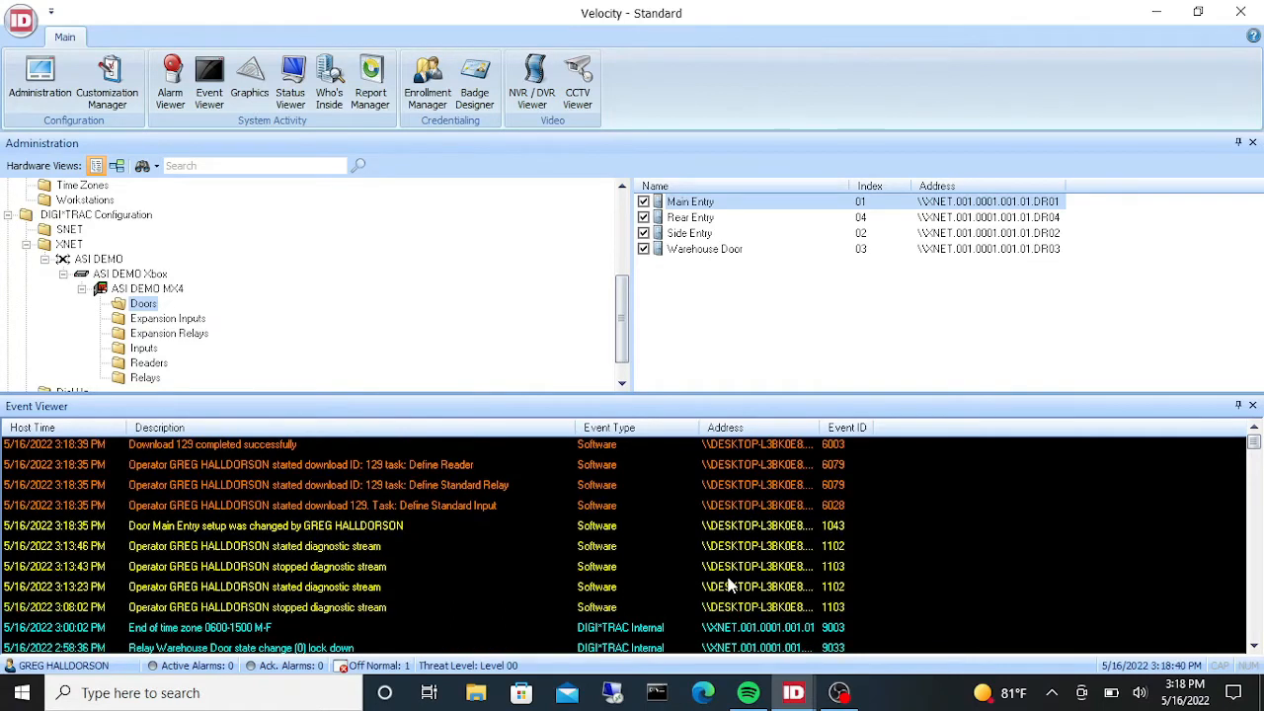
- Open the Rear Entry door's properties and review its relay logic time zones and control zones
click(691, 218)
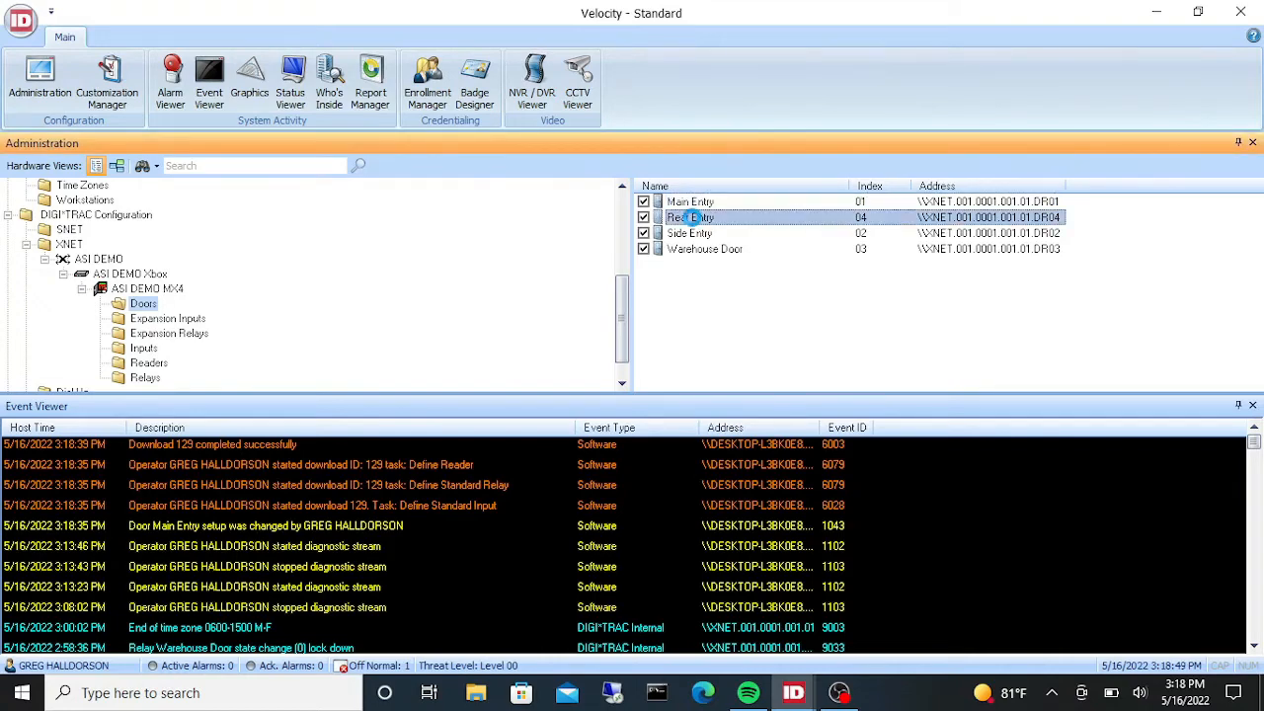
double_click(691, 217)
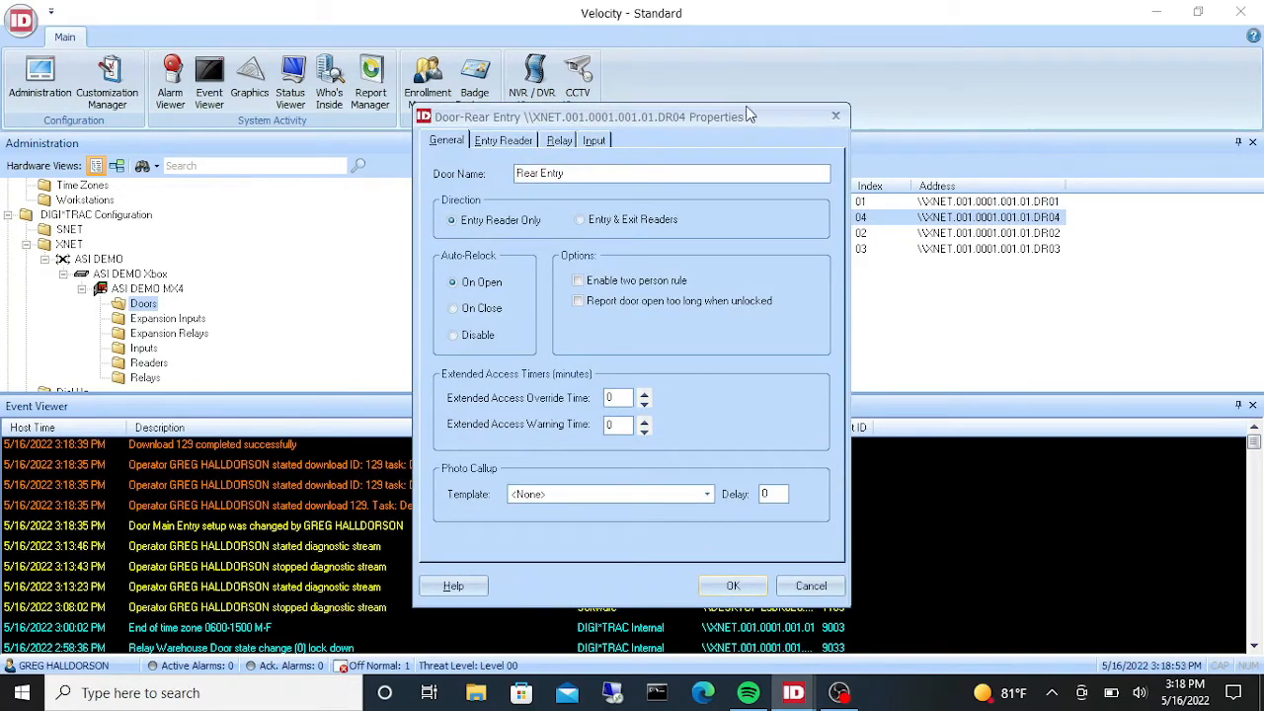
click(559, 140)
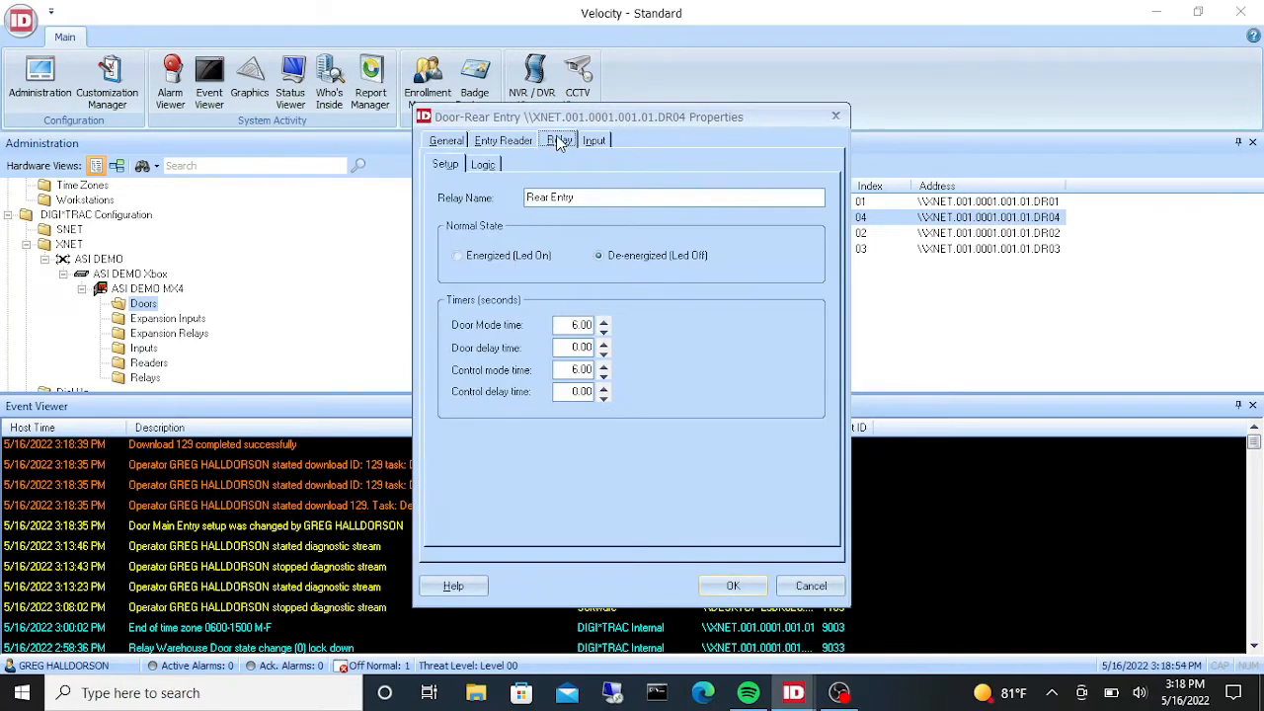
click(490, 165)
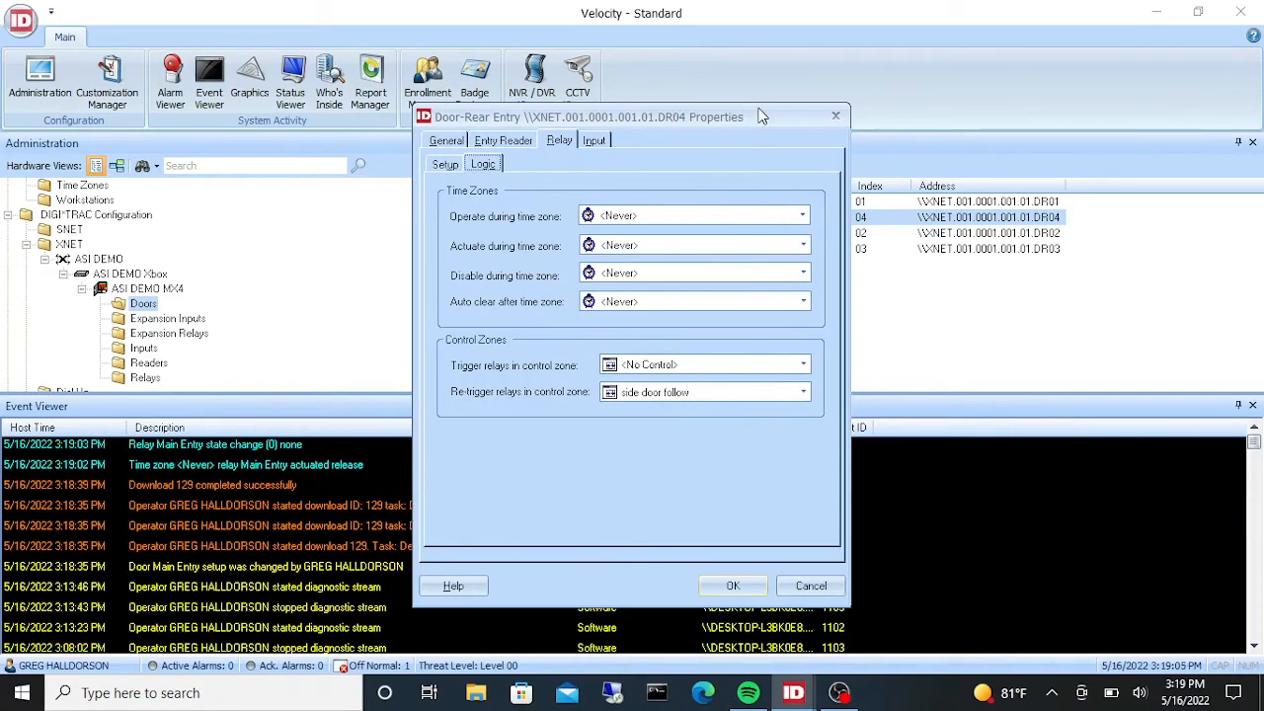
drag(762, 117, 437, 125)
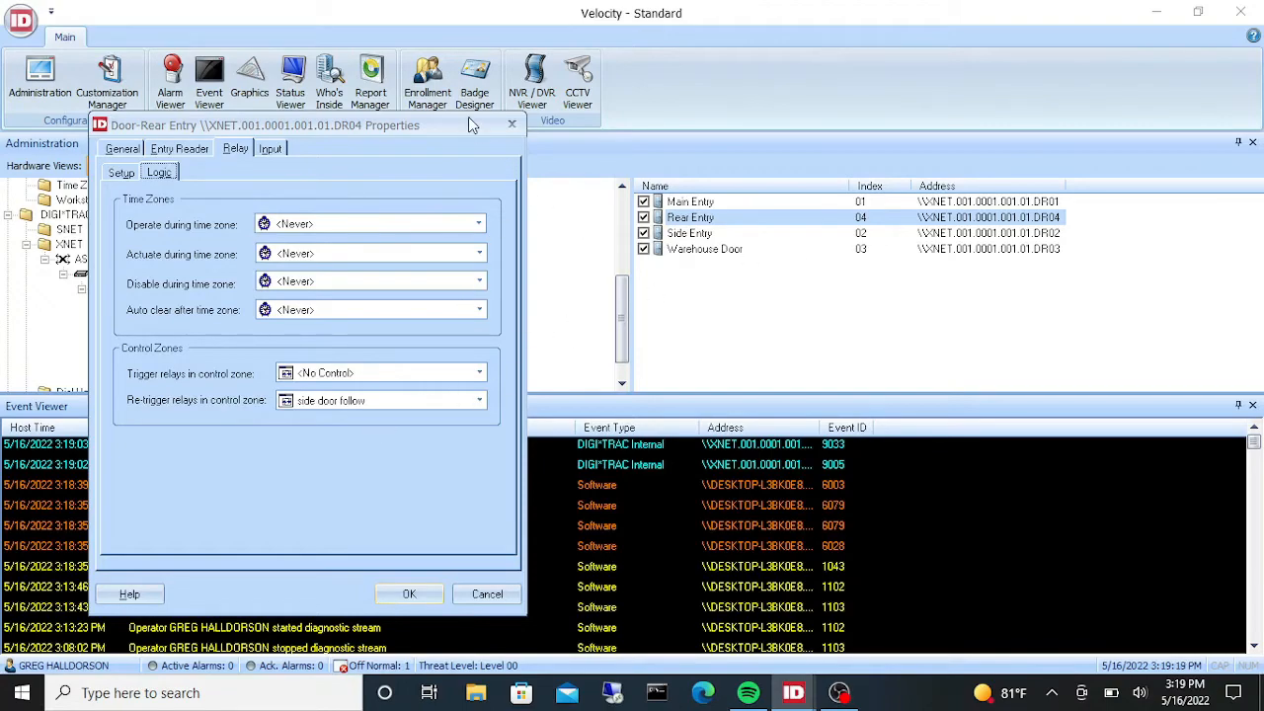
drag(468, 117, 836, 510)
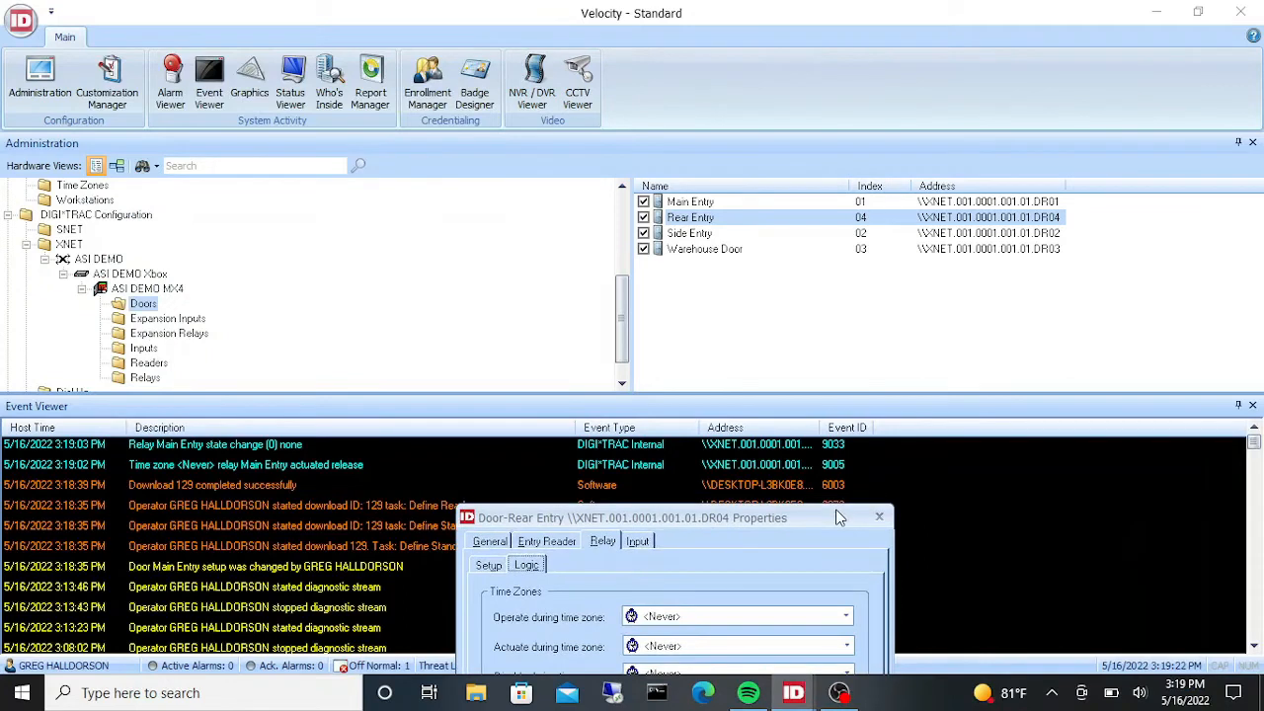
- Relock the Rear Entry door through its access functions, then close its properties dialog
right_click(699, 219)
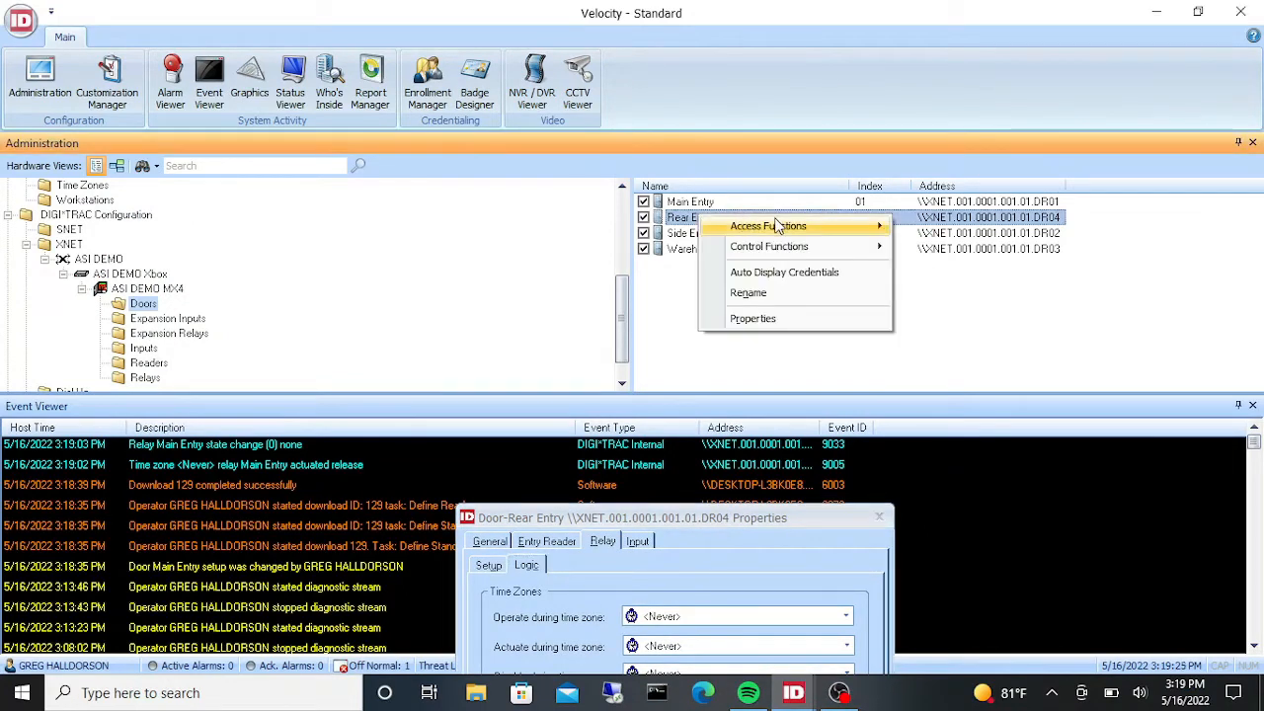
mouse_move(776, 226)
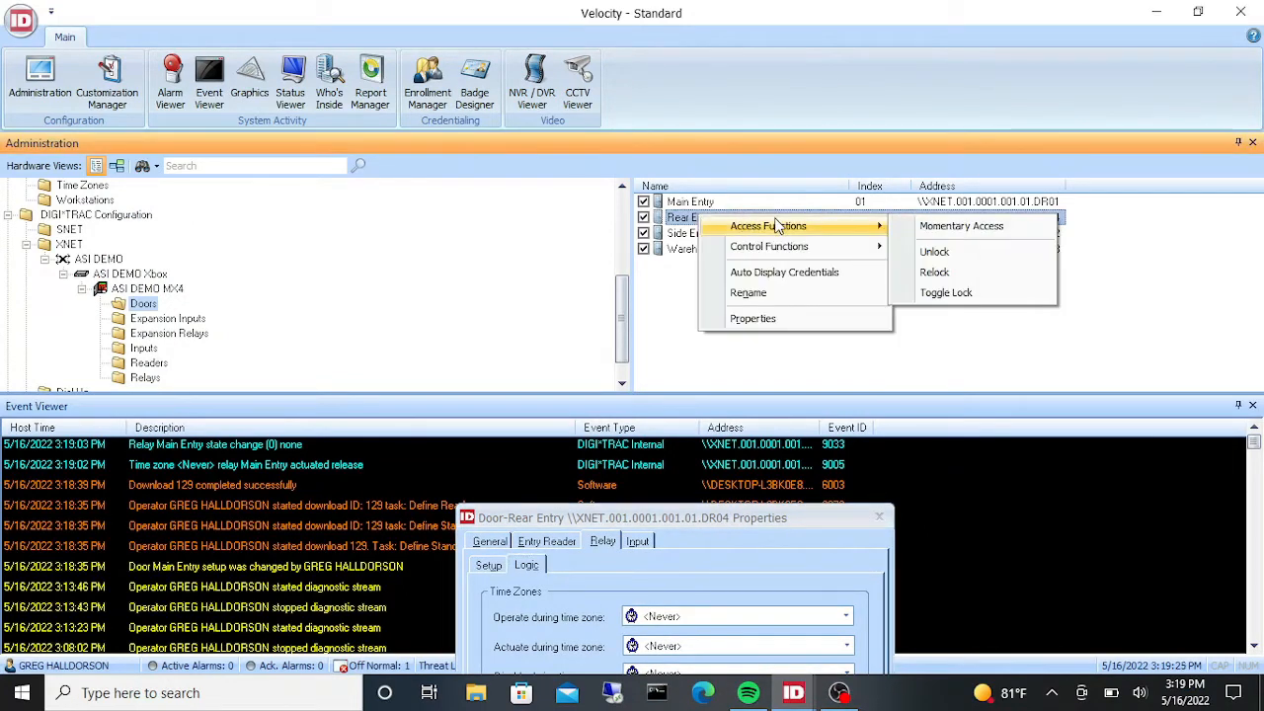
click(934, 272)
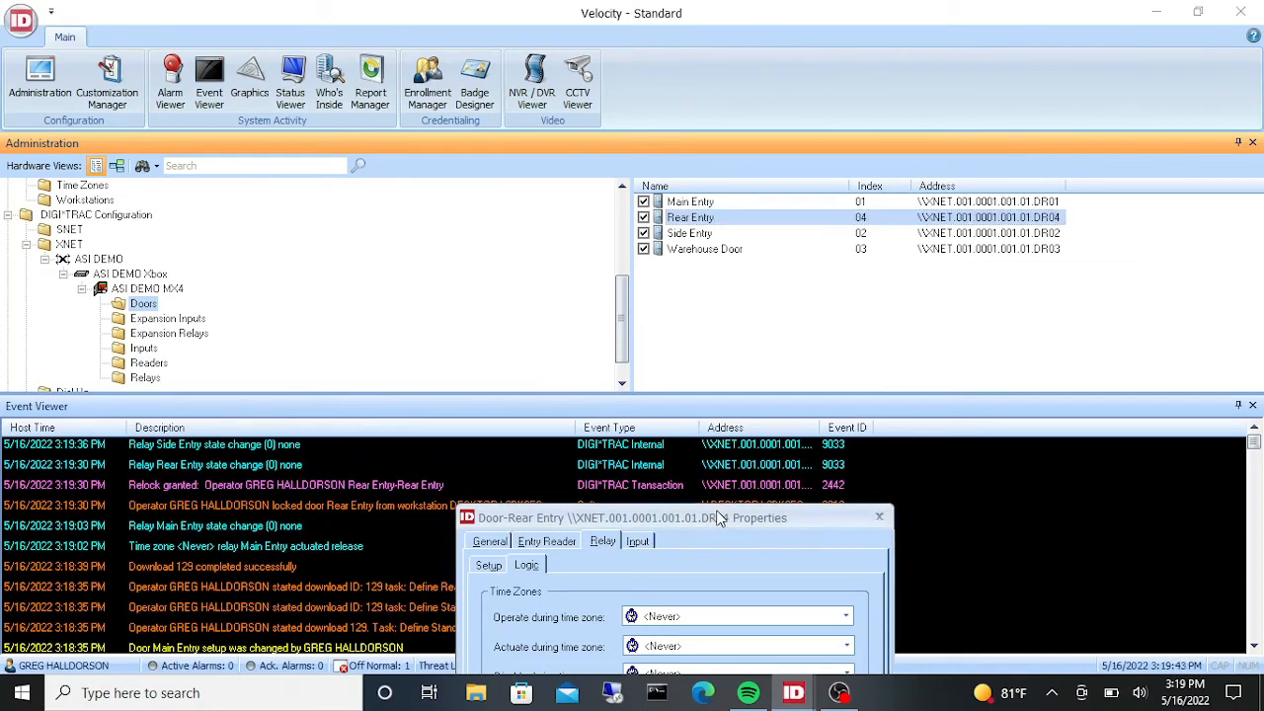
drag(719, 517, 779, 45)
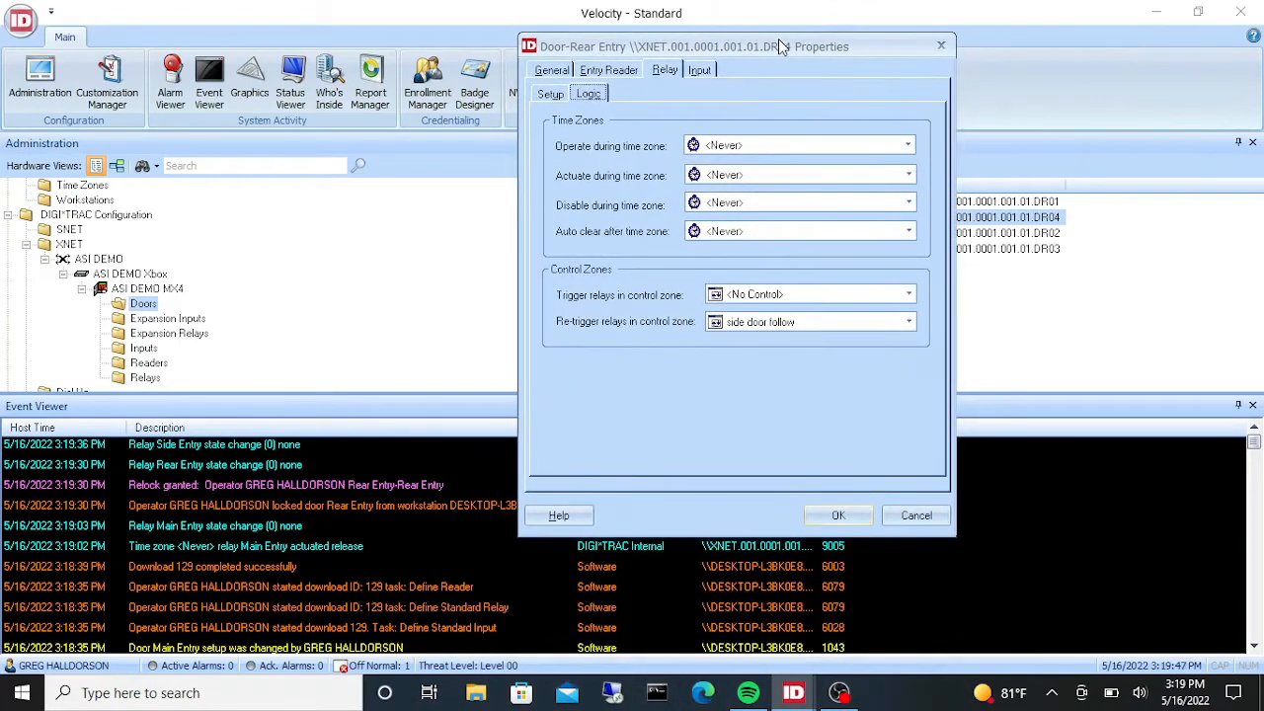
click(944, 47)
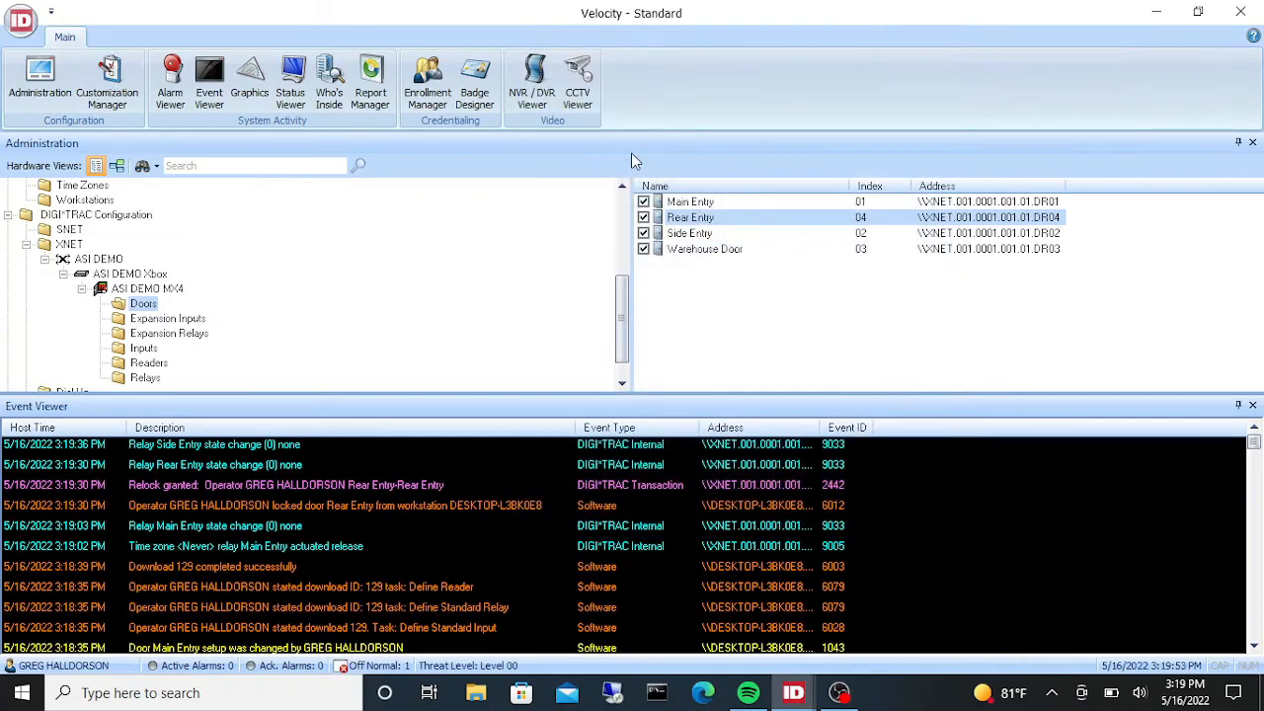
- Release the lockdown on the Warehouse Door relay through its control functions
right_click(700, 252)
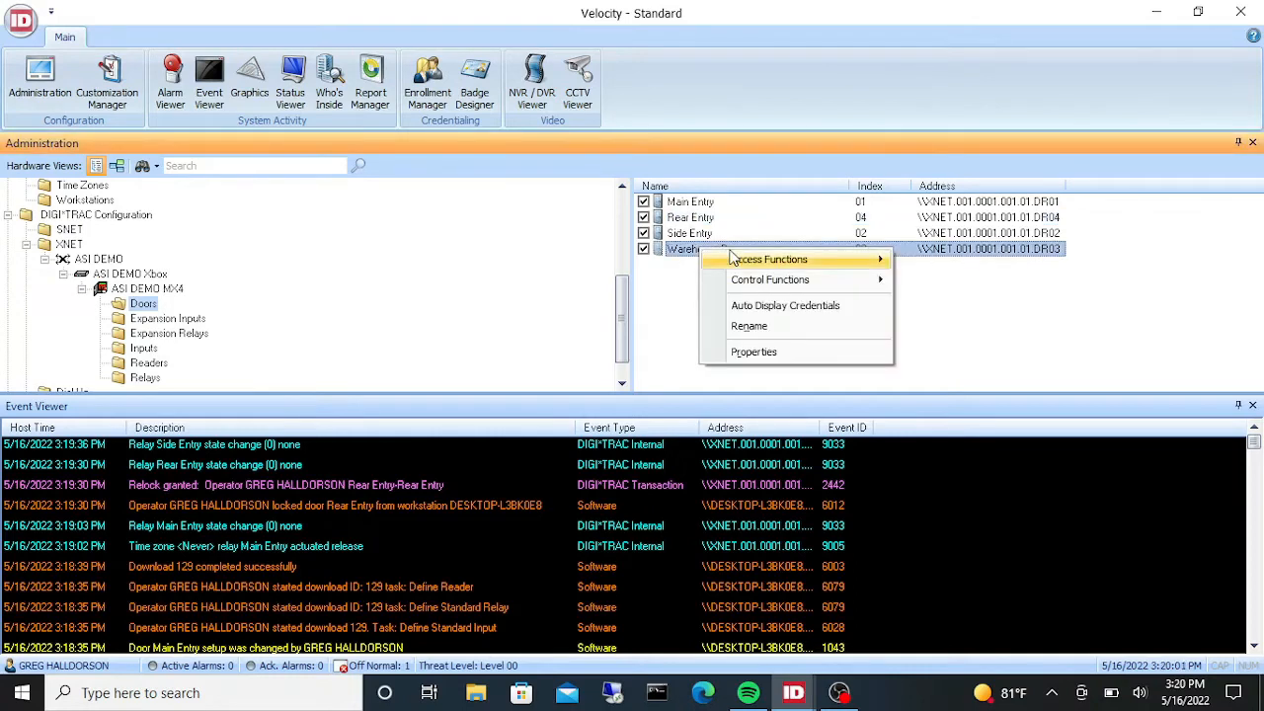
mouse_move(785, 280)
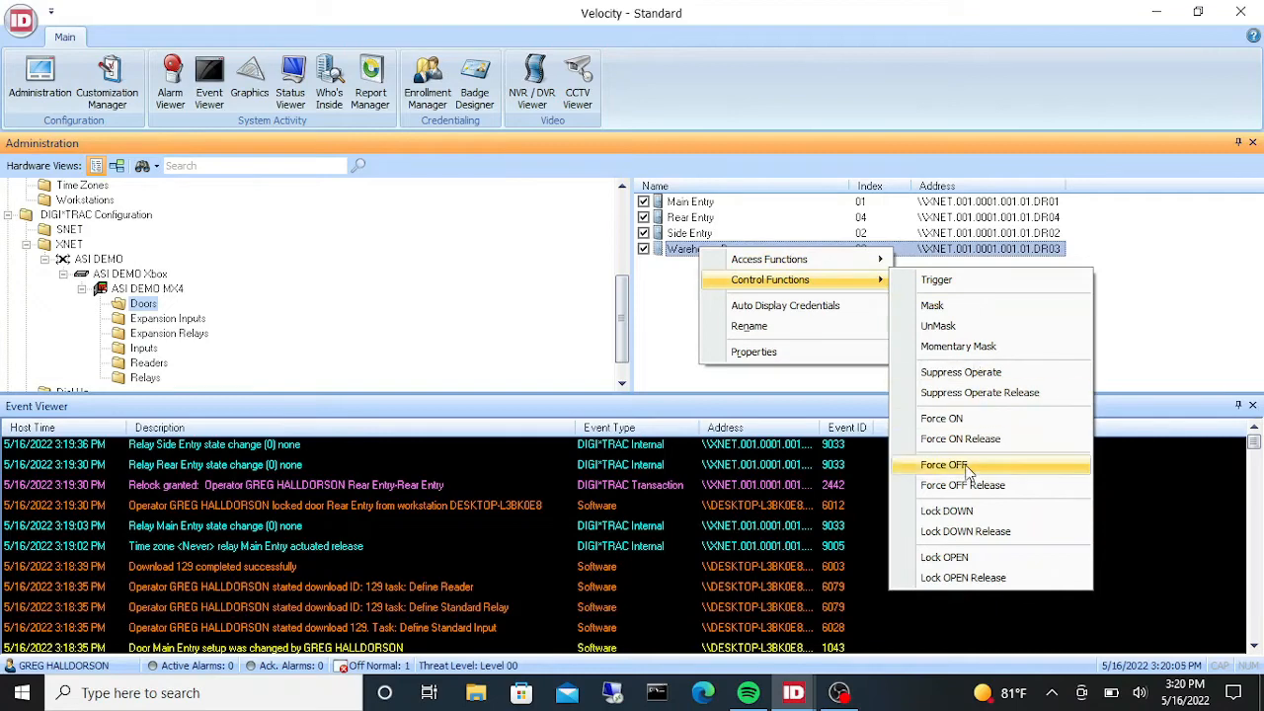
click(984, 533)
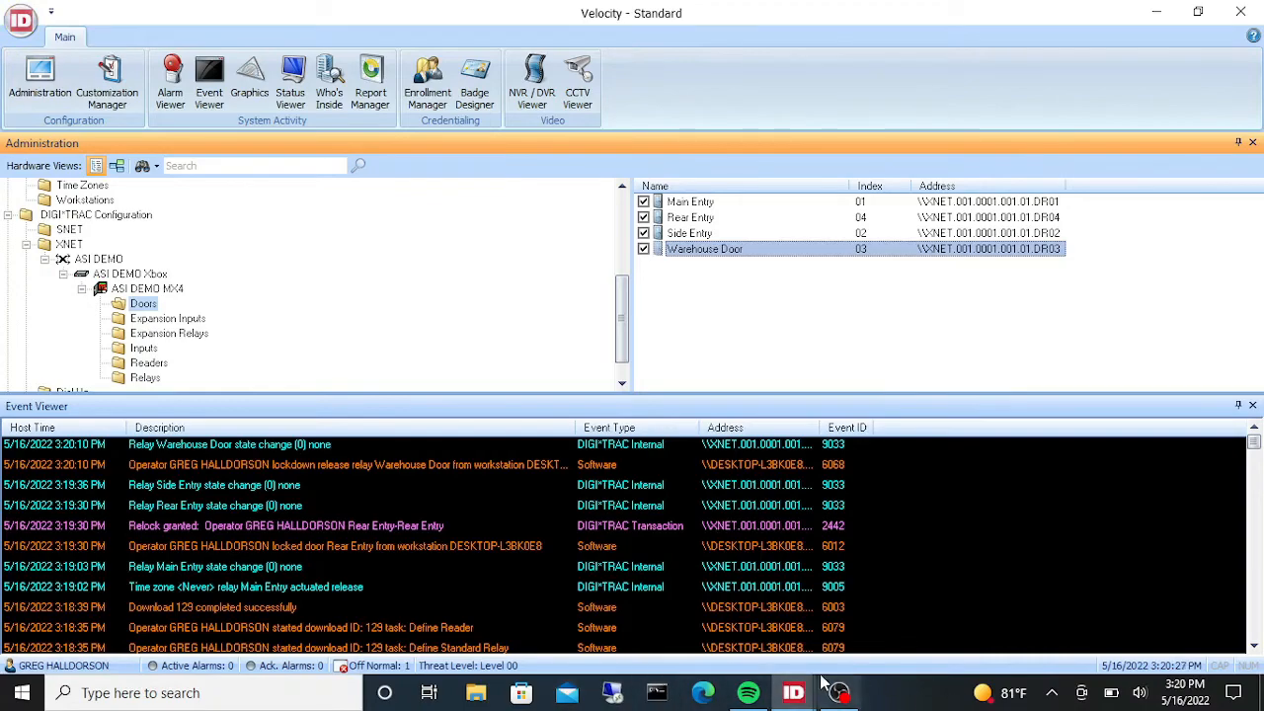
- Switch to the Velocity Diagnostic Window, review the relay status output and run the Detailed Relay Status Only diagnostic
click(794, 692)
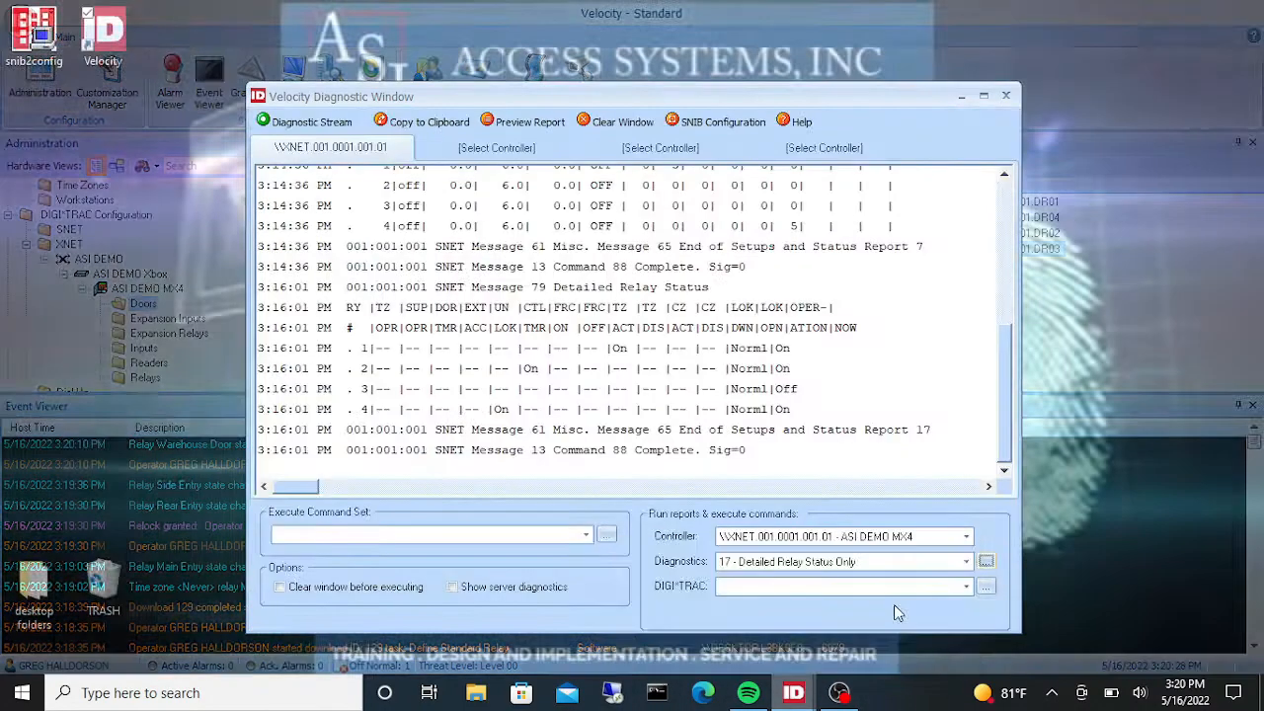
click(894, 605)
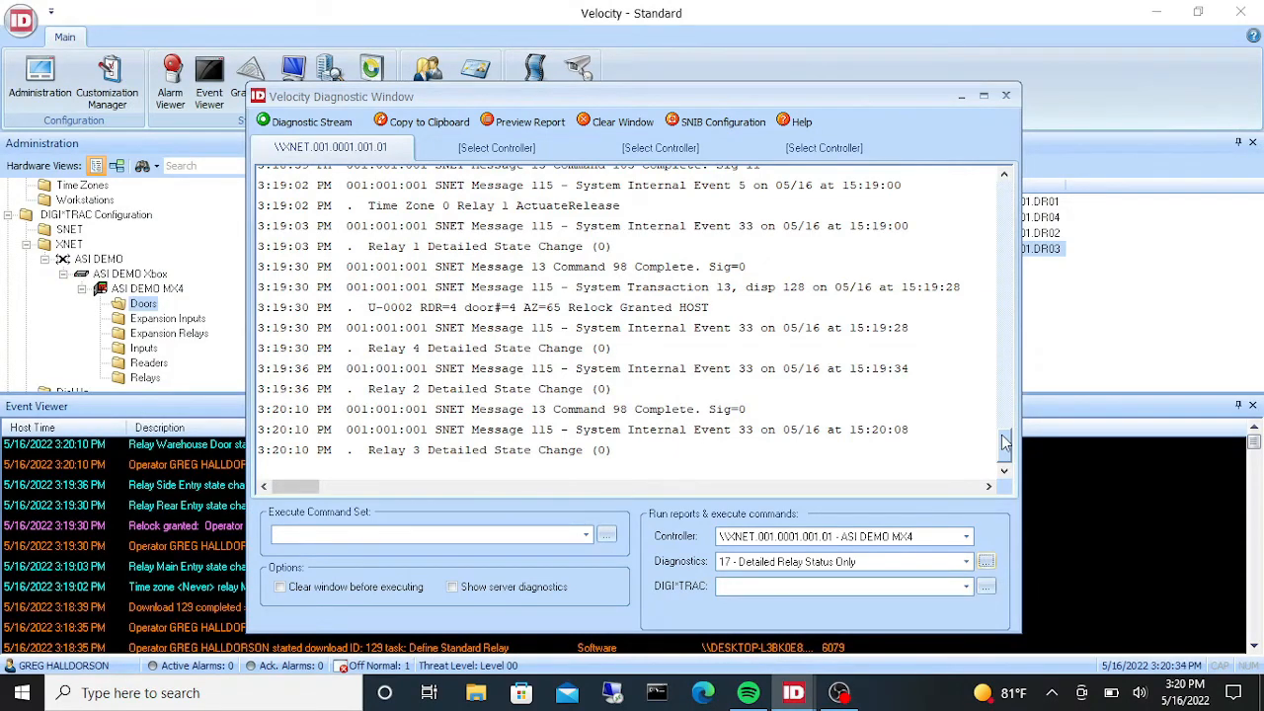
drag(1005, 447, 991, 221)
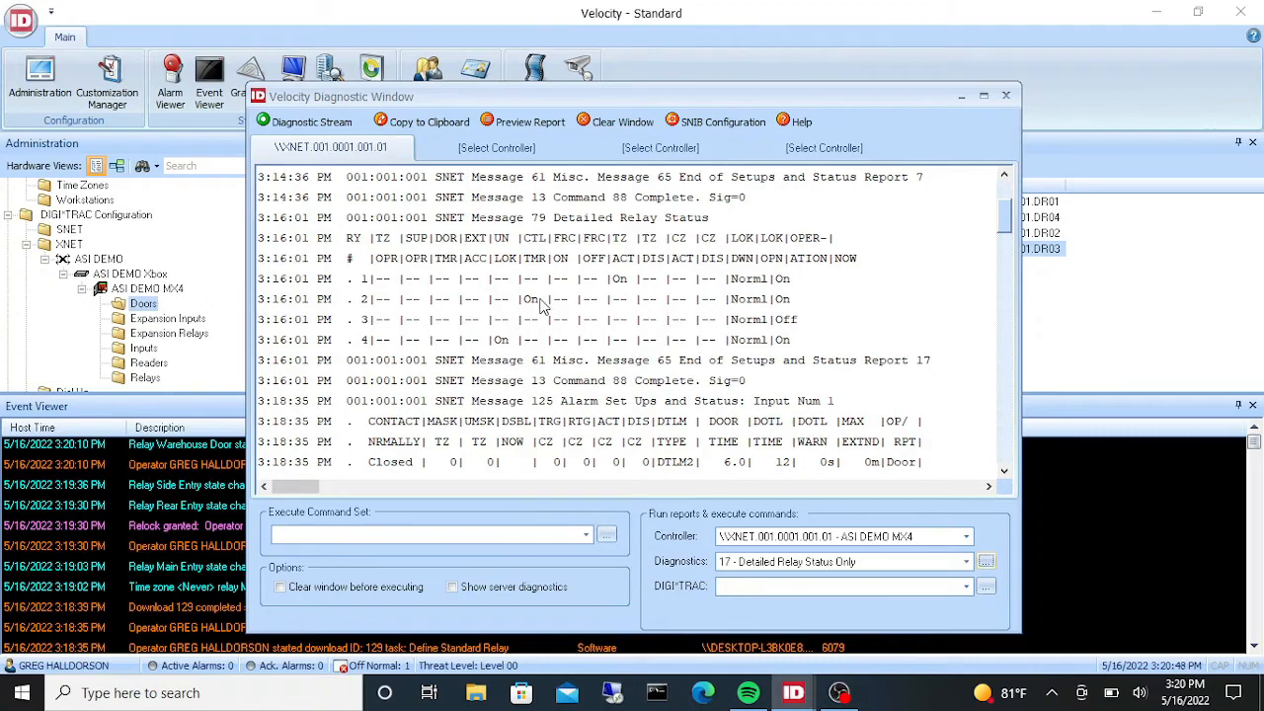
click(986, 562)
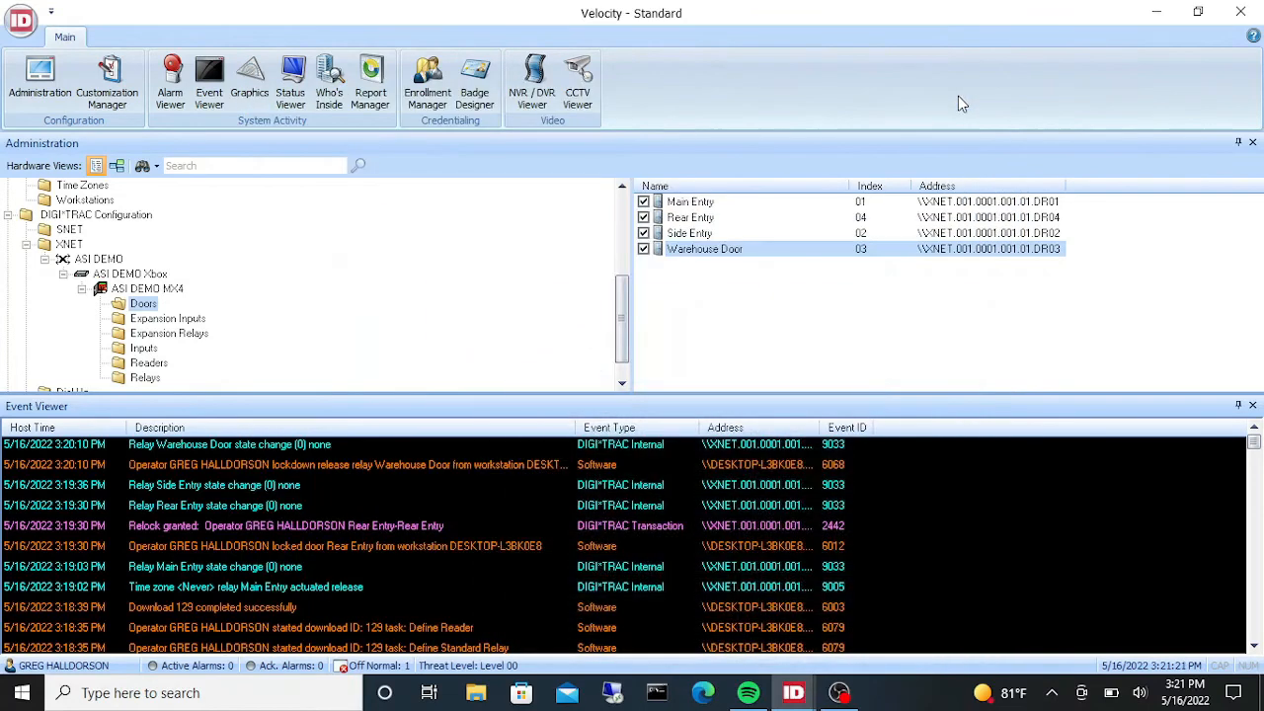
click(960, 96)
- Unlock the Side Entry door through its access functions
right_click(698, 235)
mouse_move(879, 247)
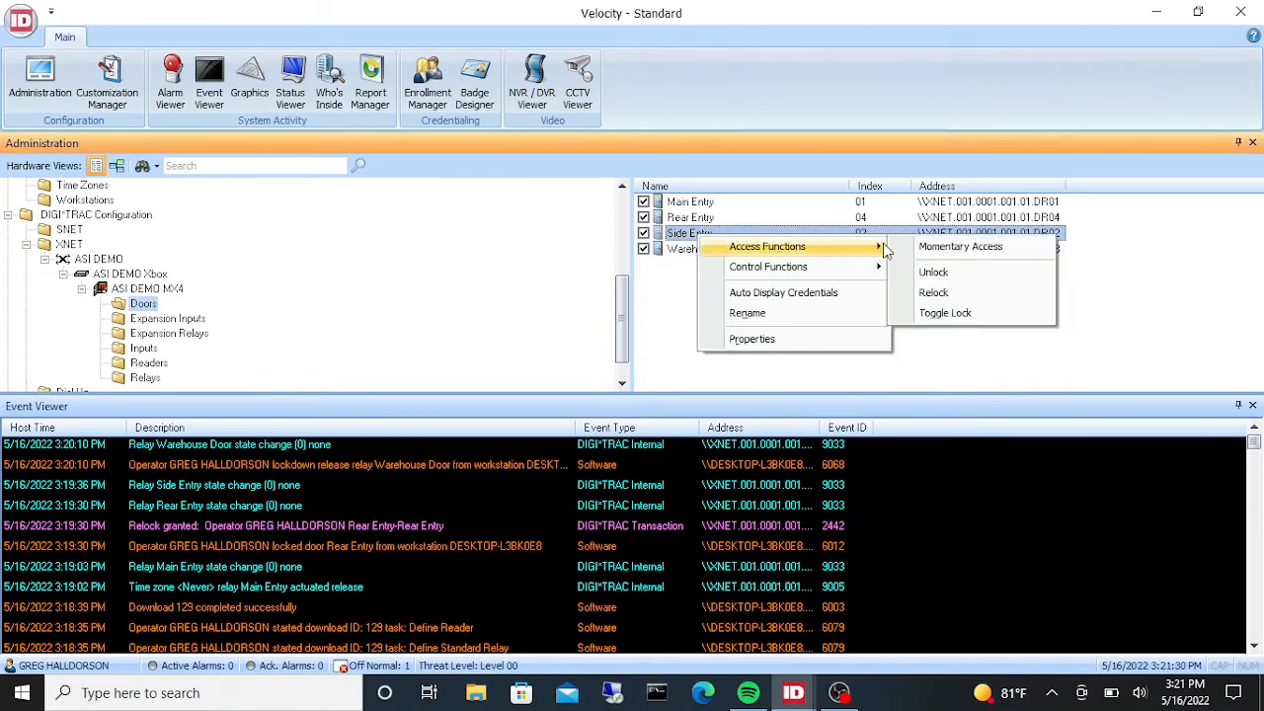
click(932, 274)
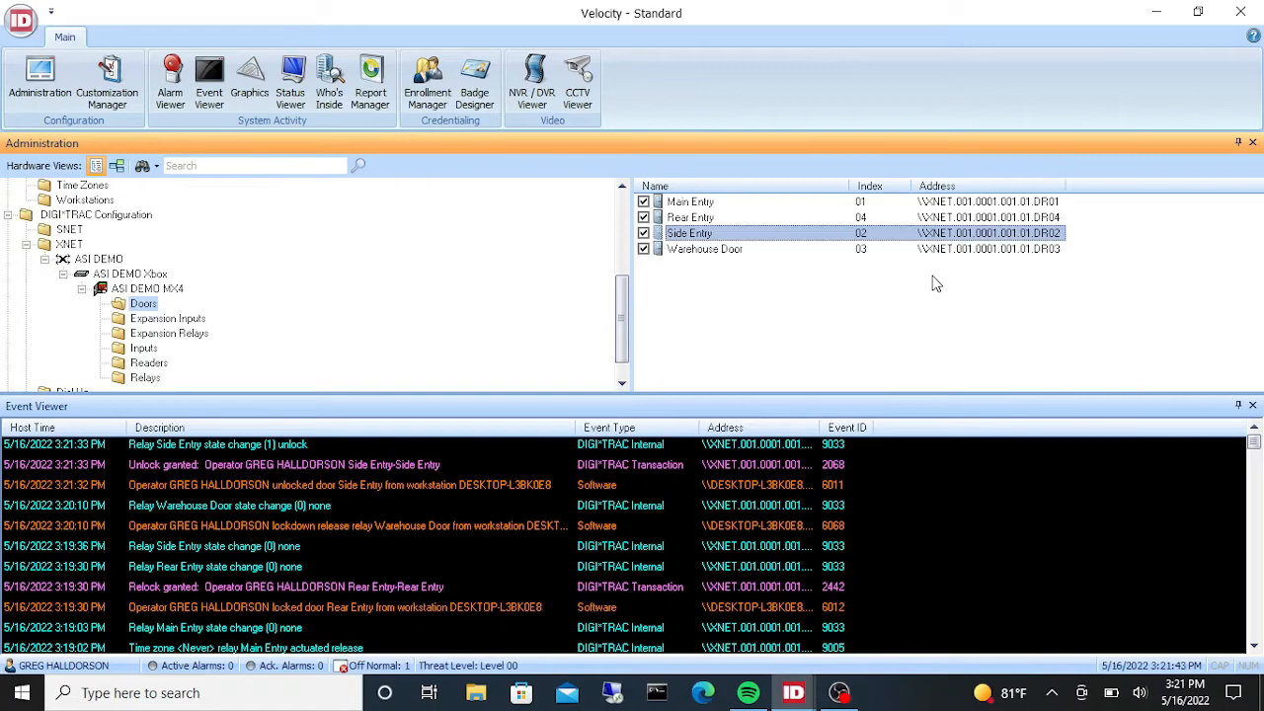
- Relock the Side Entry door through its access functions
right_click(715, 235)
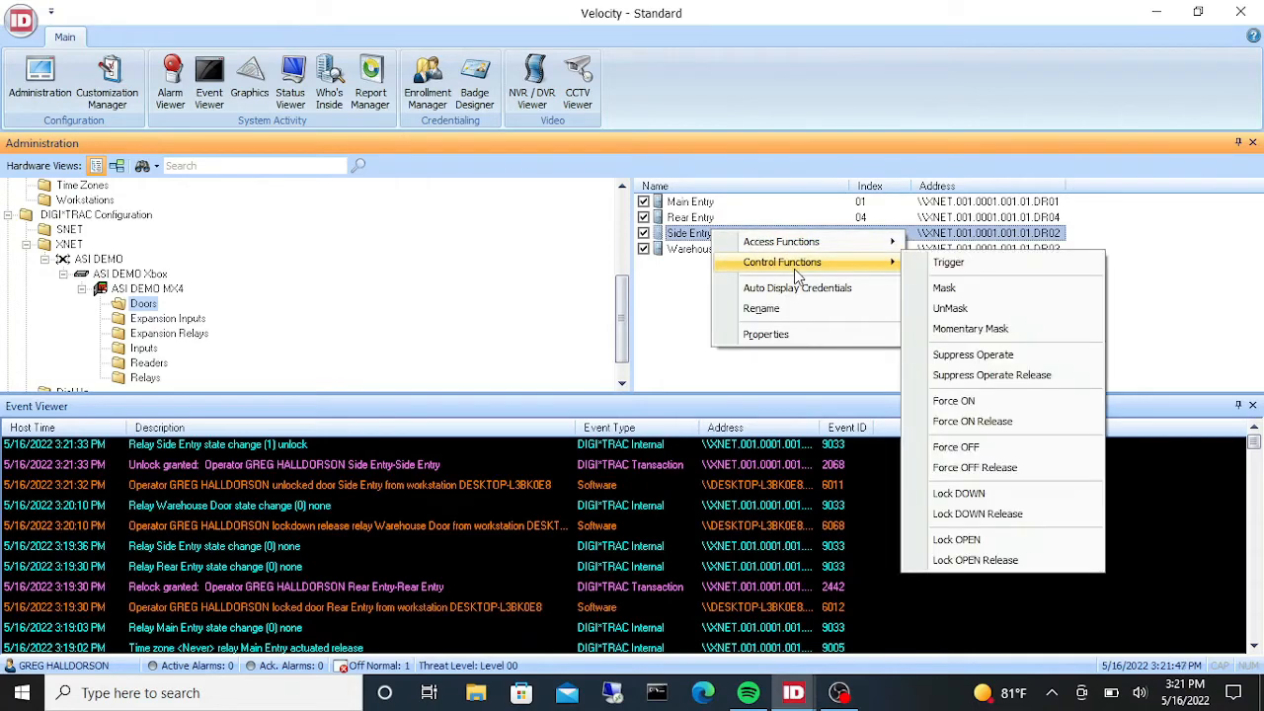
mouse_move(845, 239)
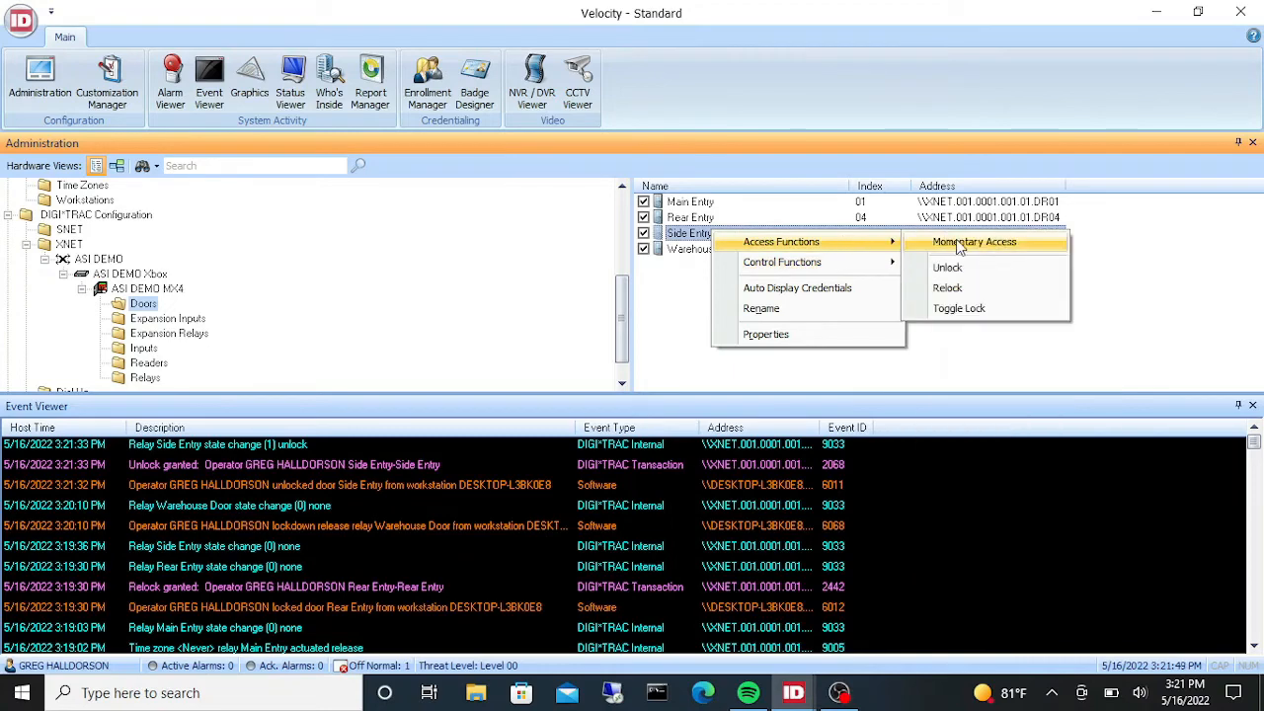
click(974, 288)
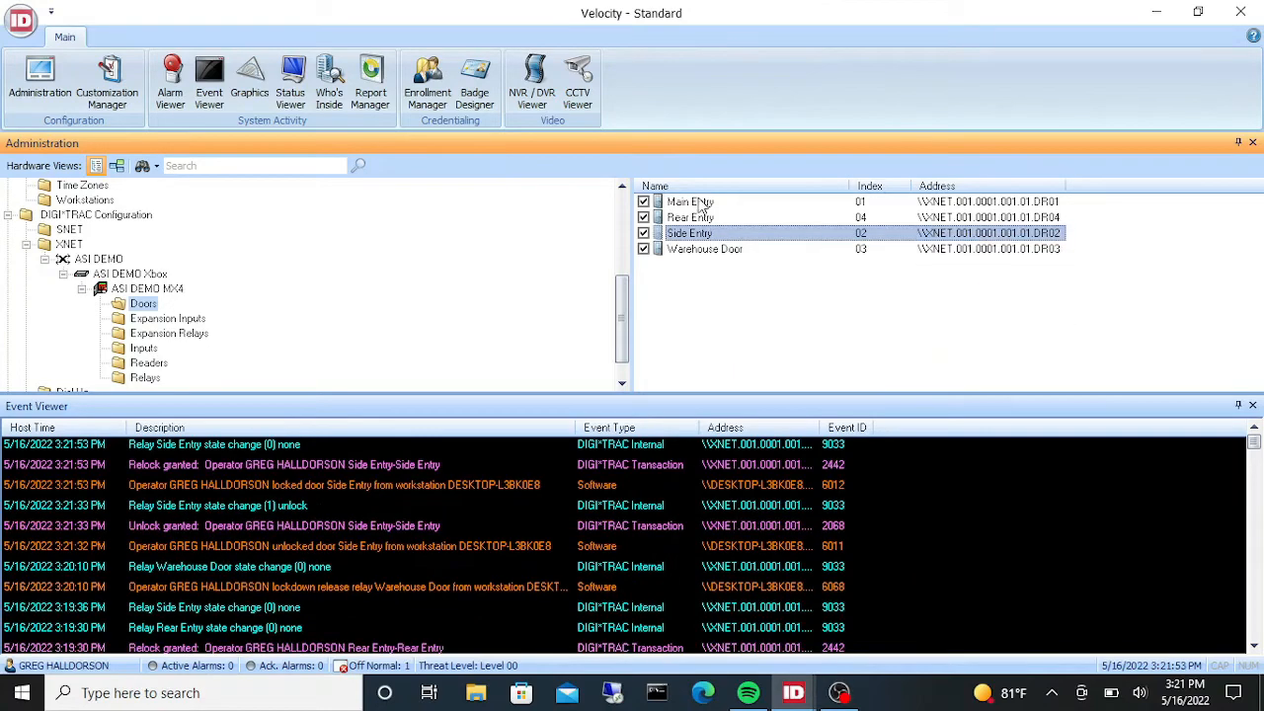
right_click(701, 234)
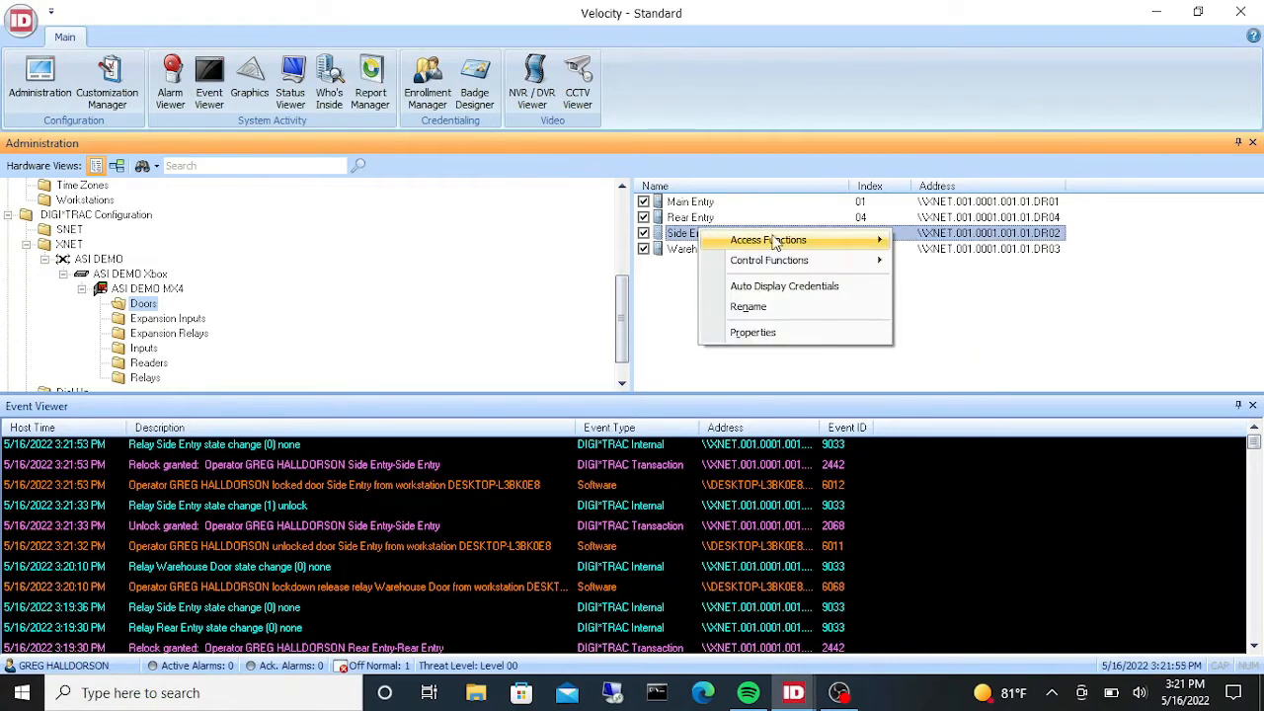
mouse_move(795, 242)
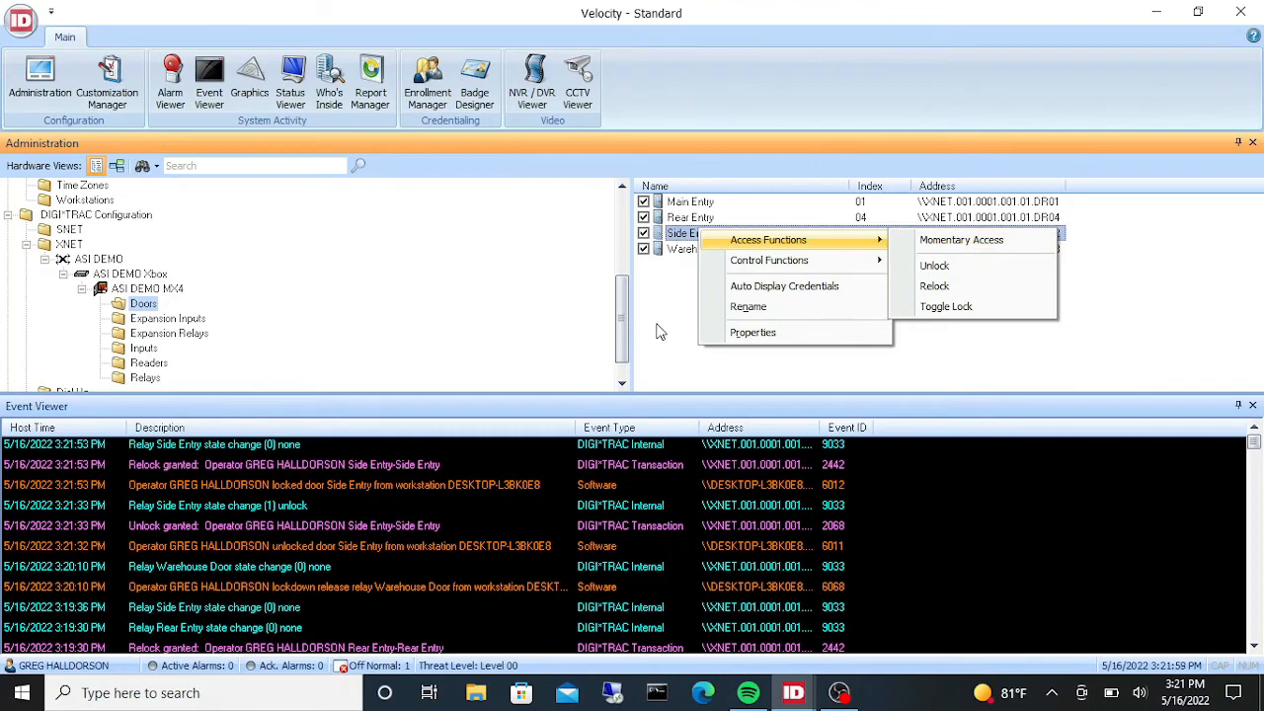
click(669, 254)
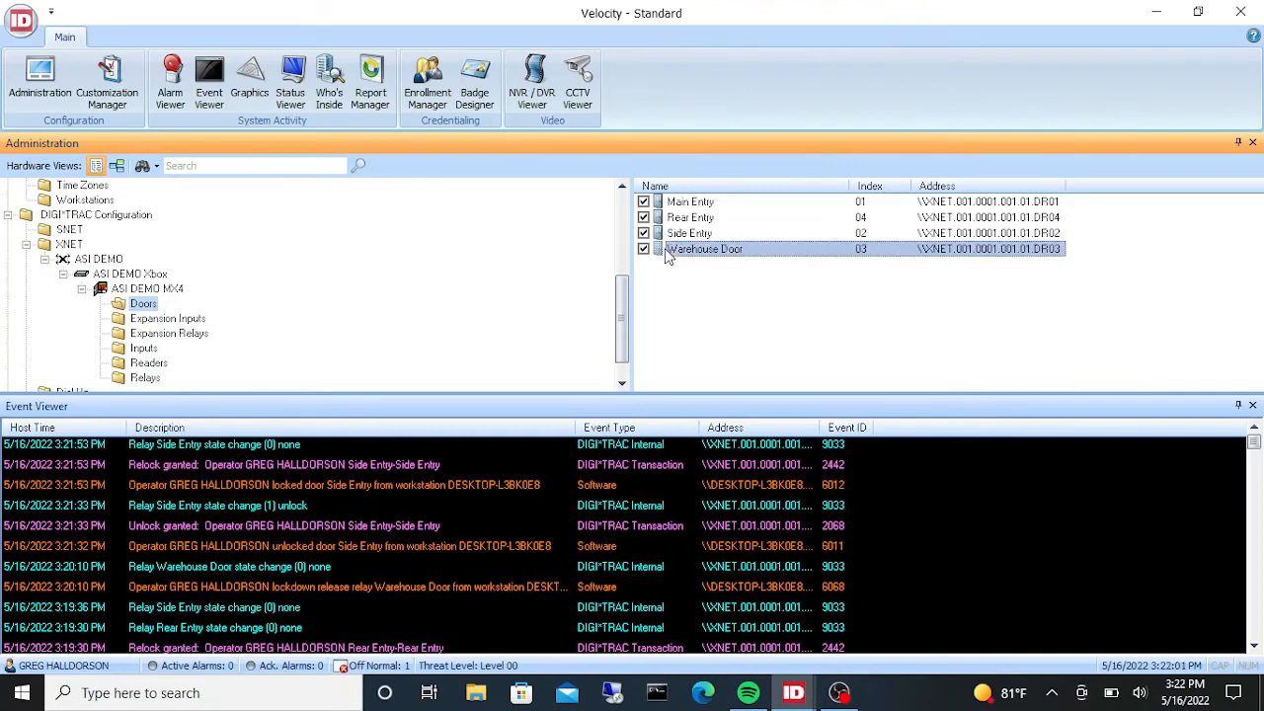
- Lock down the Warehouse Door relay through its control functions
right_click(669, 255)
mouse_move(776, 282)
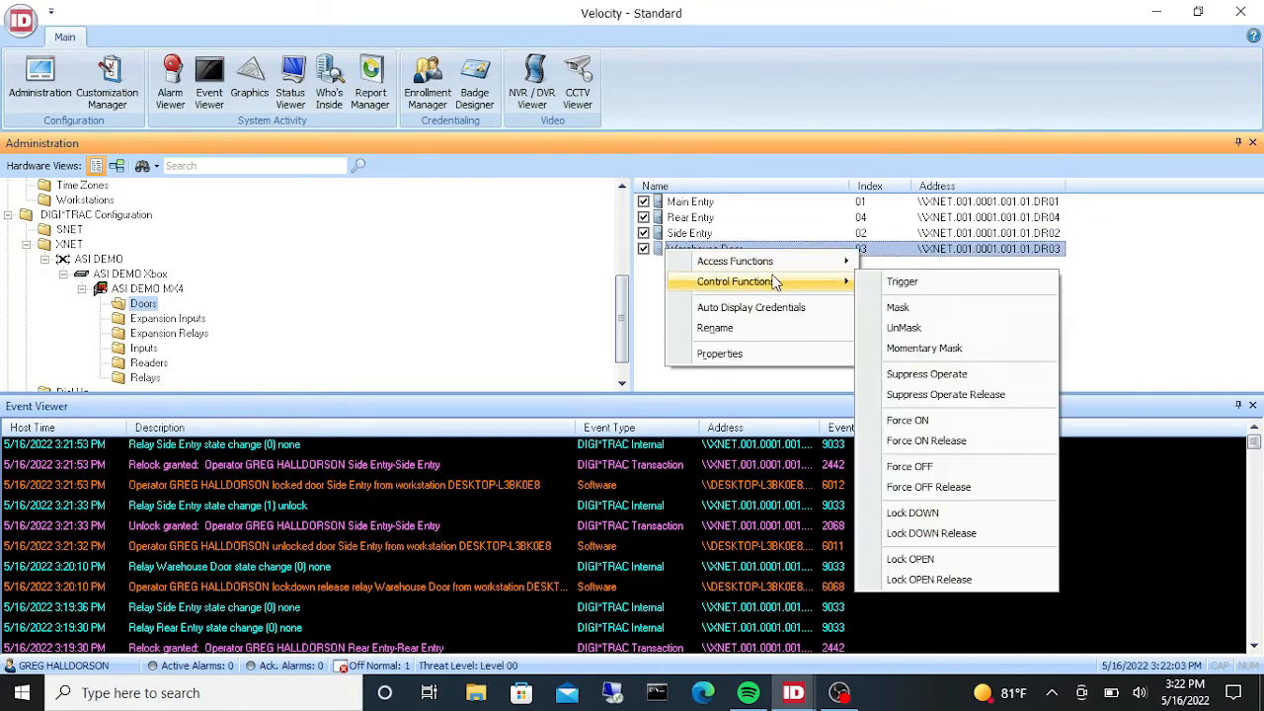
click(945, 513)
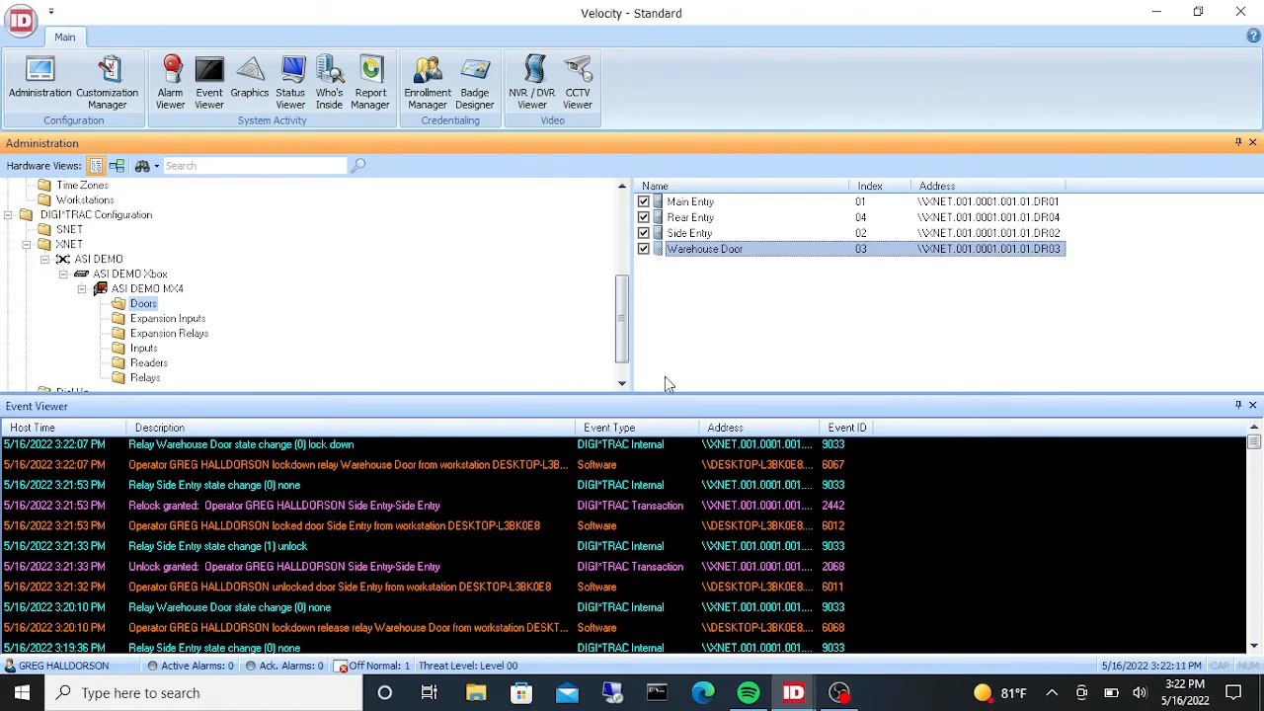
- Apply Lock DOWN Release to the Warehouse Door relay
right_click(711, 251)
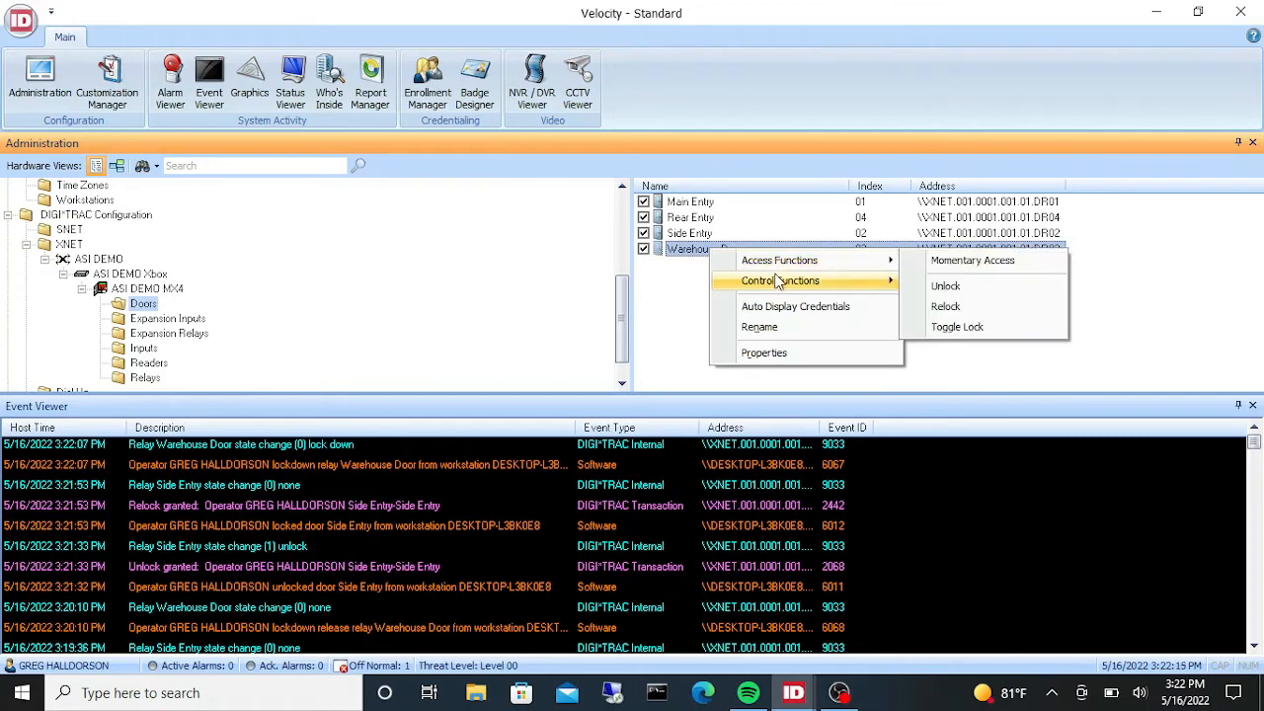
mouse_move(776, 282)
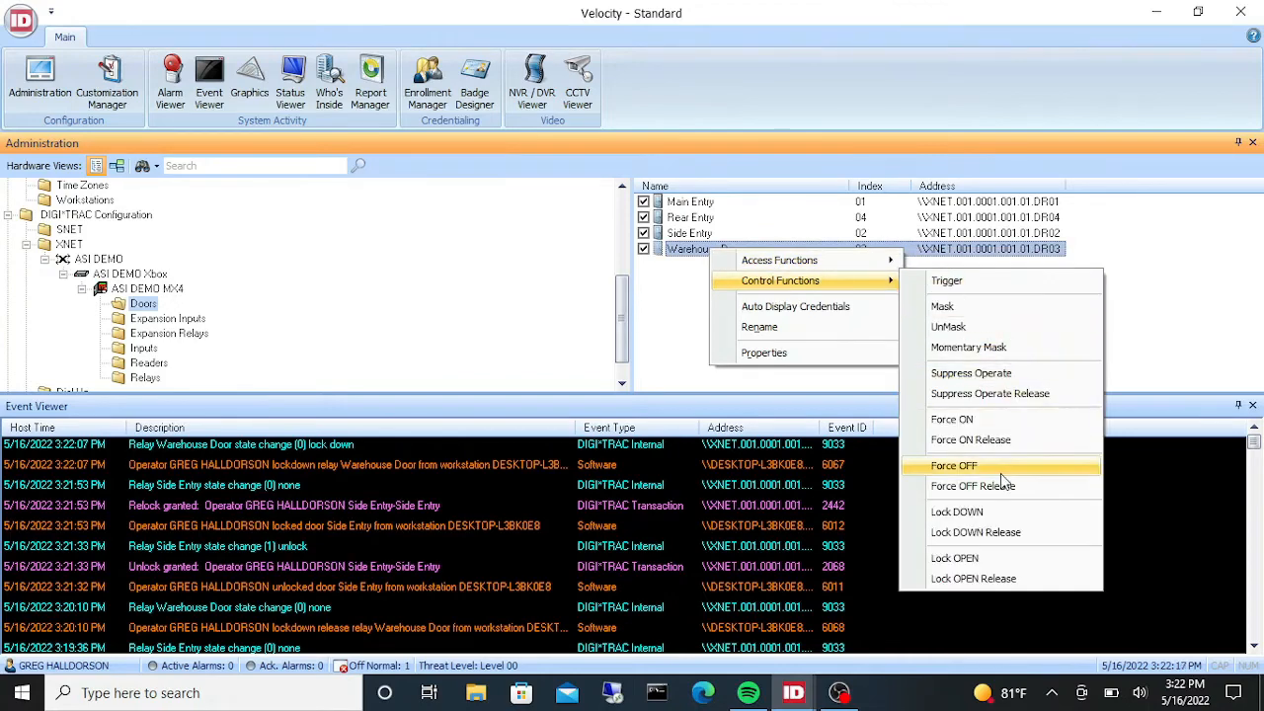
click(997, 534)
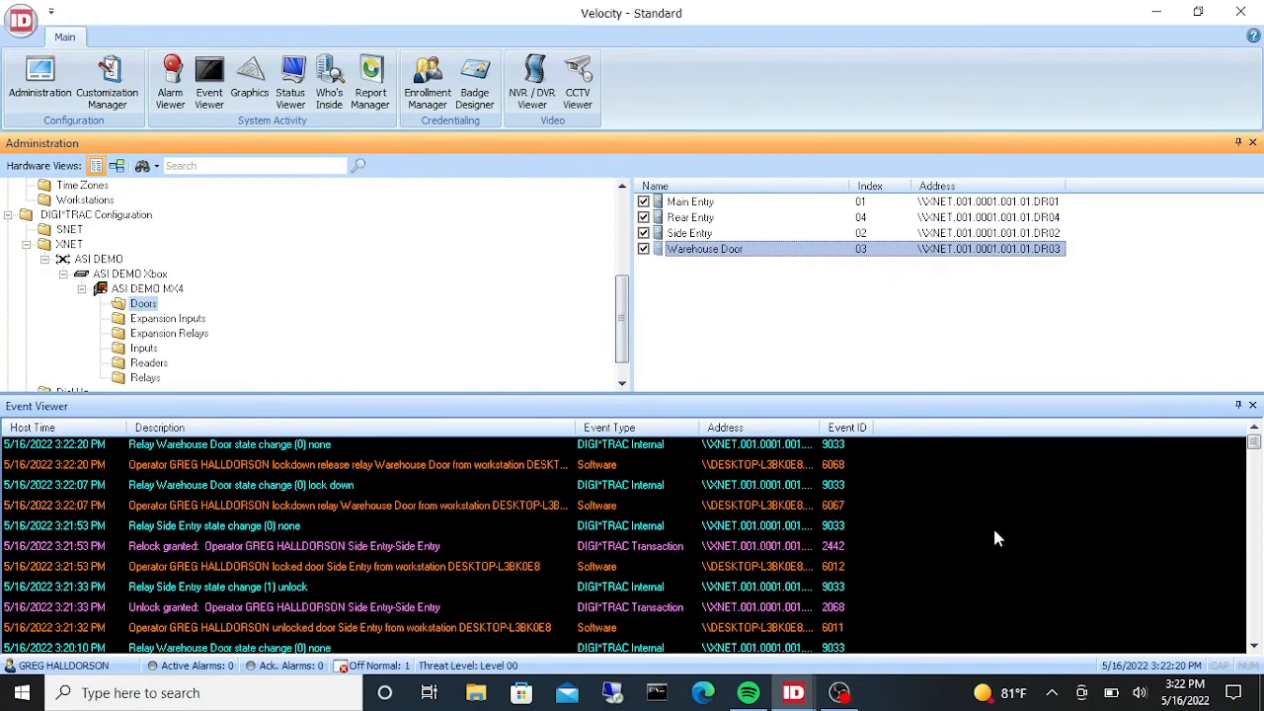